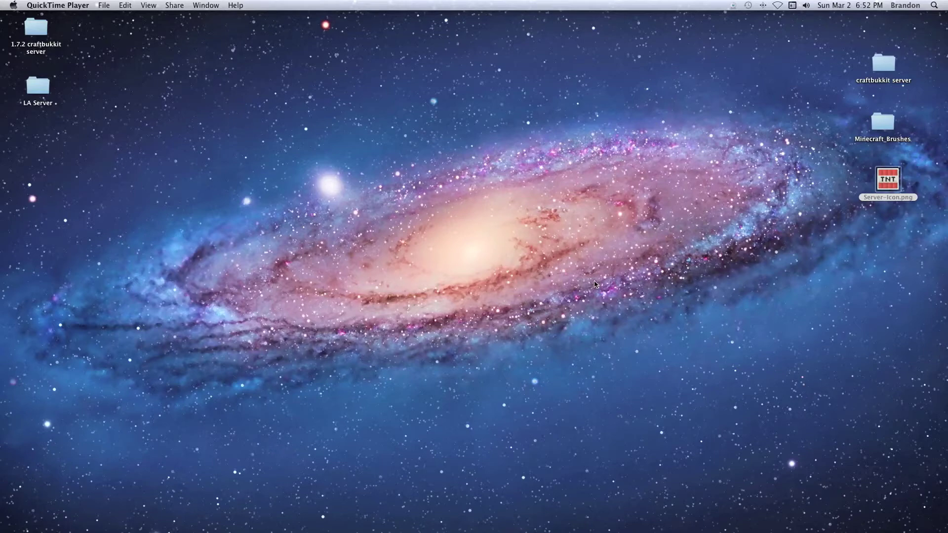
Drop Server-Icon.png into the craftbukkit server folder and launch its start.command
left_click(823, 223)
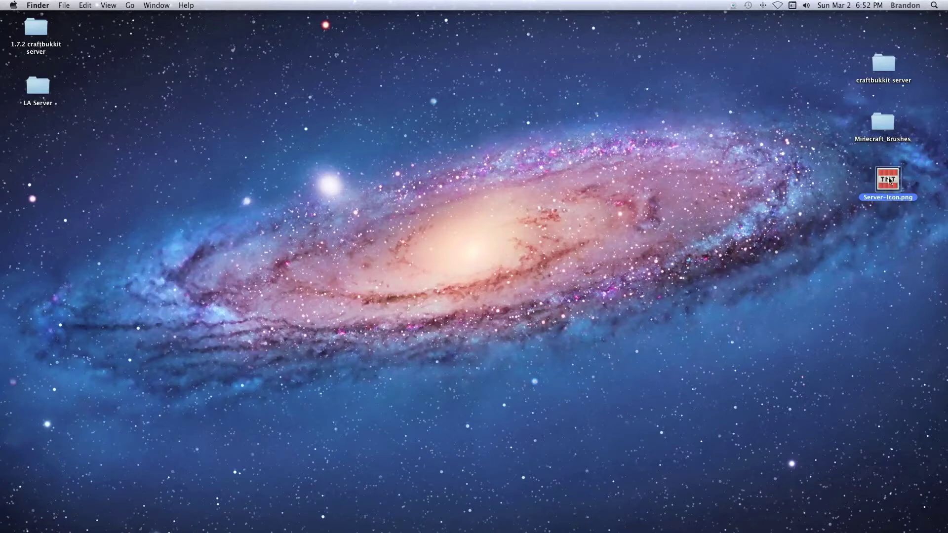
left_click_drag(891, 199, 886, 65)
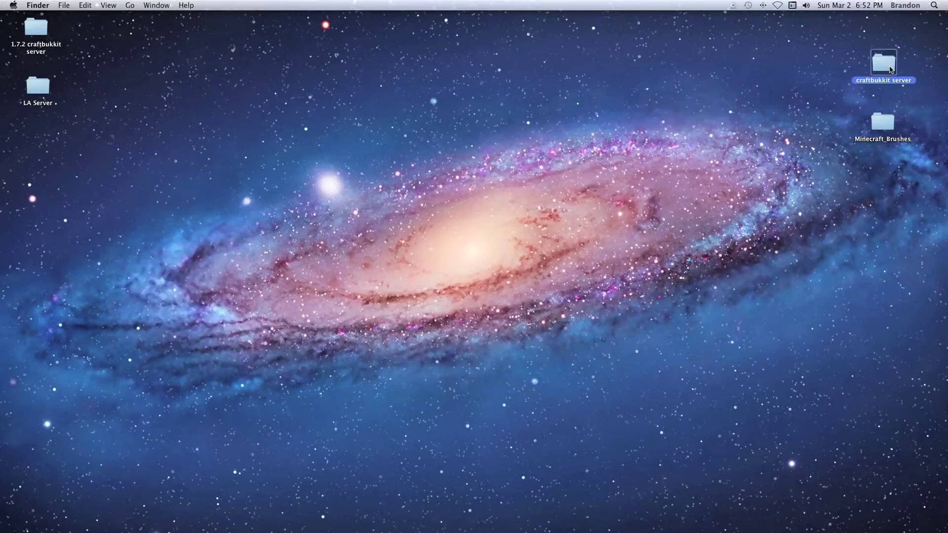
double_click(889, 67)
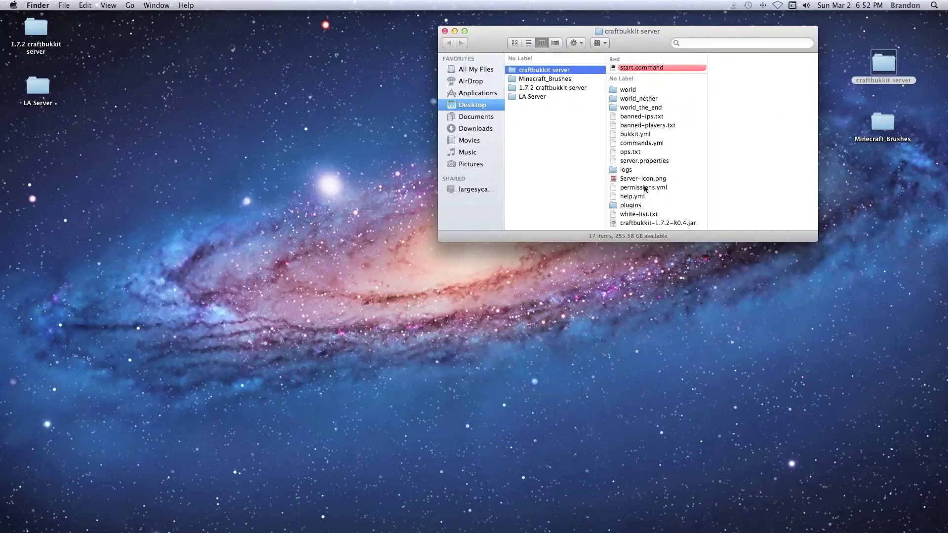
double_click(650, 71)
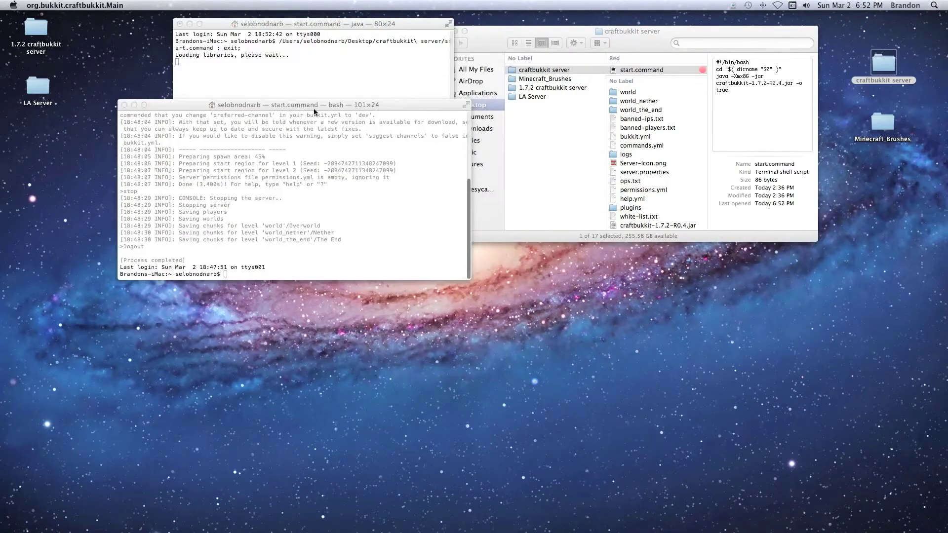
Close the old server console and craftbukkit folder windows, then launch Minecraft
left_click(124, 105)
left_click(522, 34)
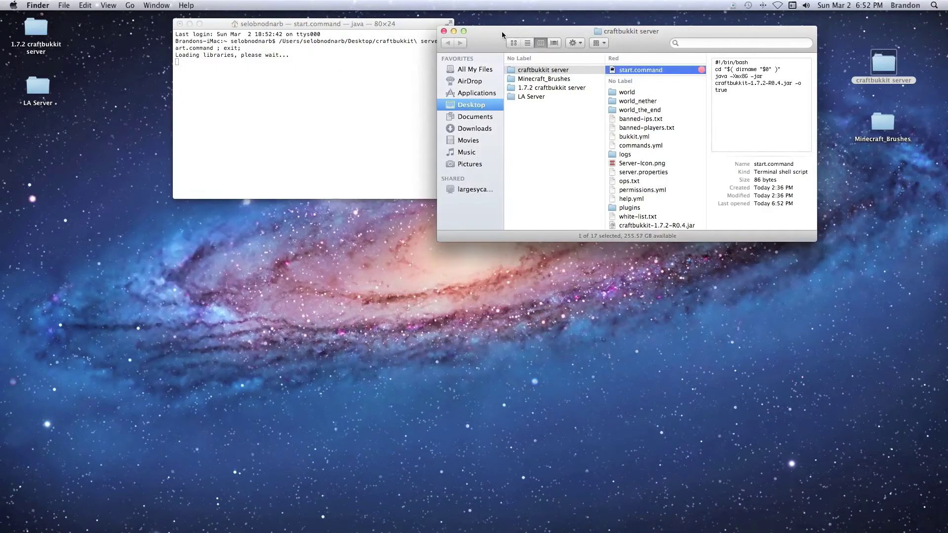
left_click(444, 32)
mouse_move(618, 530)
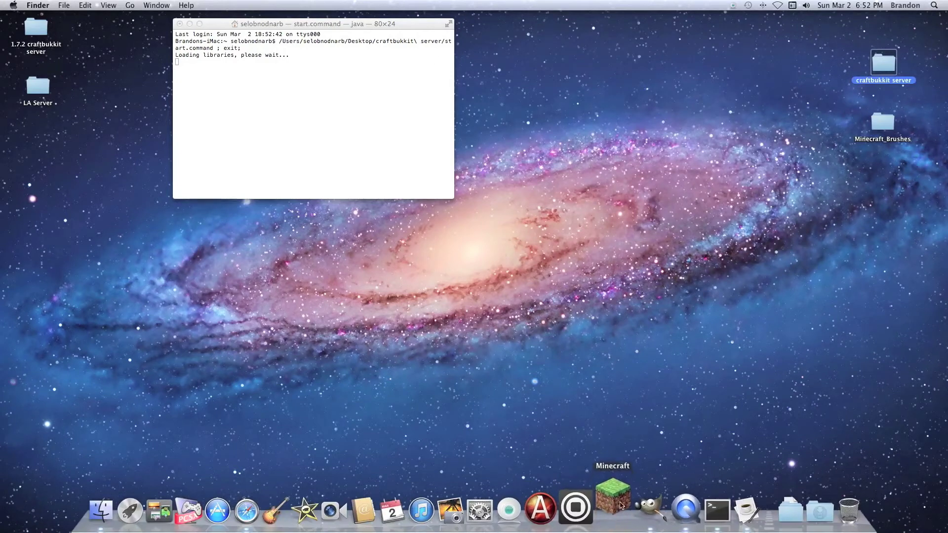
left_click(614, 498)
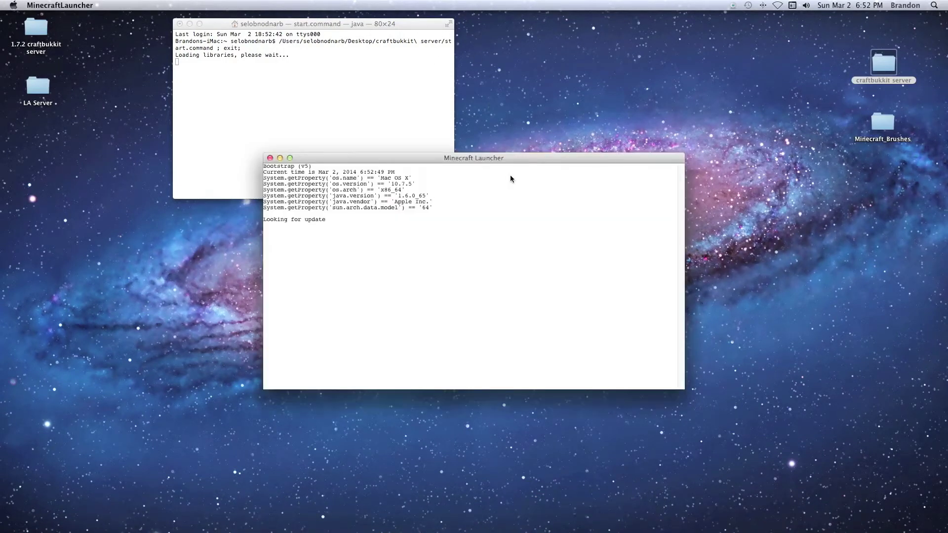
Move the launcher log and server console aside and start the game with Play Offline
left_click_drag(423, 156, 526, 84)
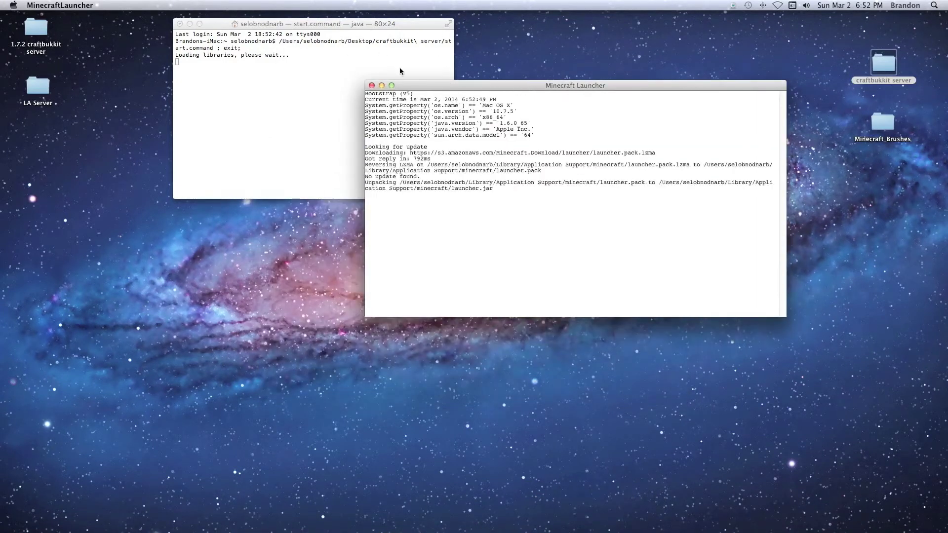
left_click(399, 23)
left_click_drag(399, 23, 295, 30)
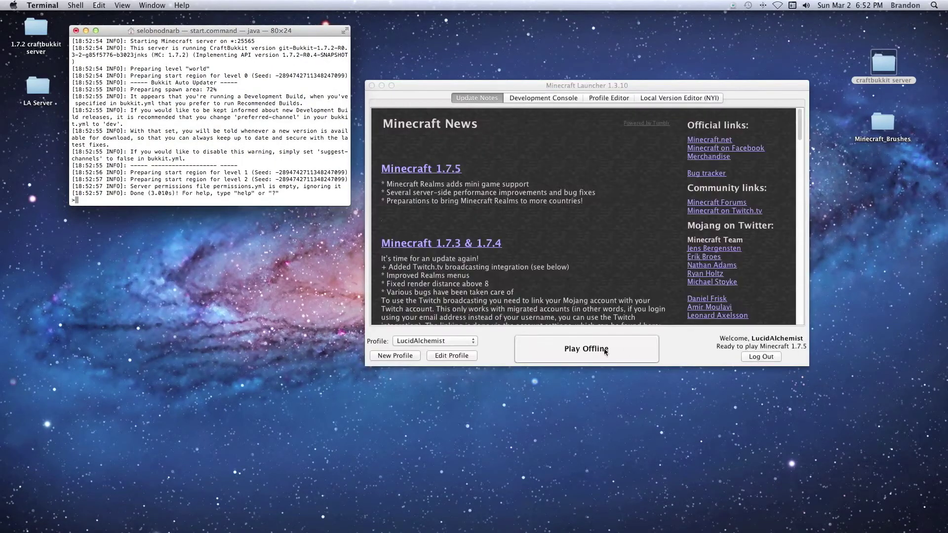
left_click(604, 349)
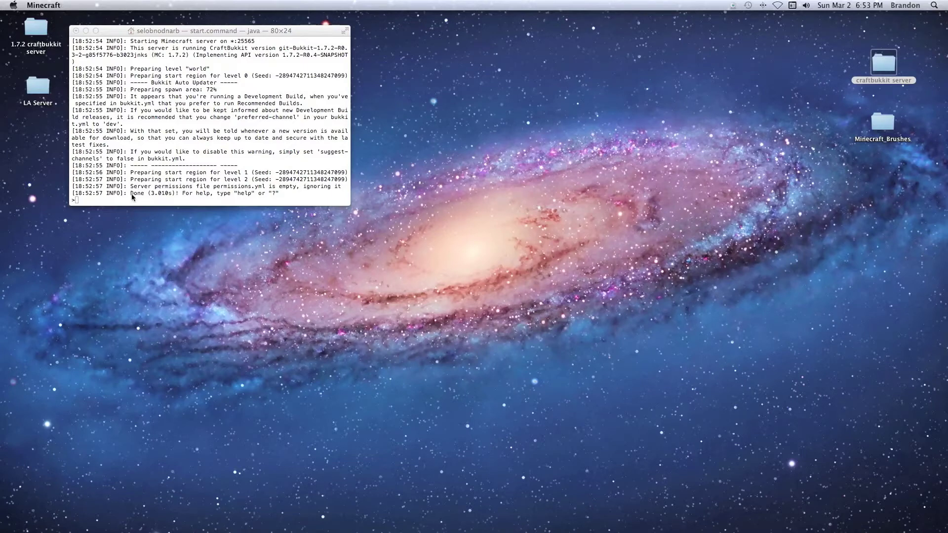
Confirm the Minecraft Server entry shows the TNT icon in Multiplayer, then minimize the game
left_click_drag(432, 146, 517, 98)
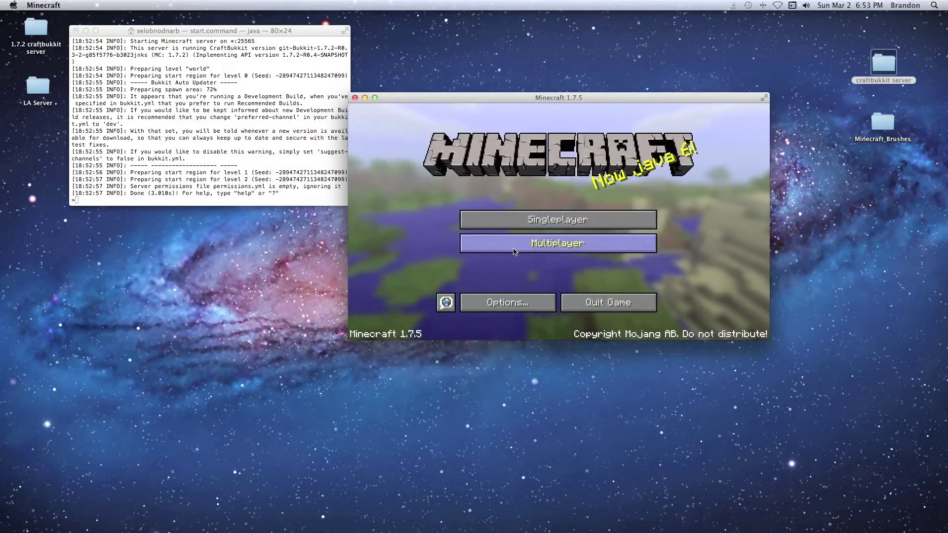
left_click(516, 251)
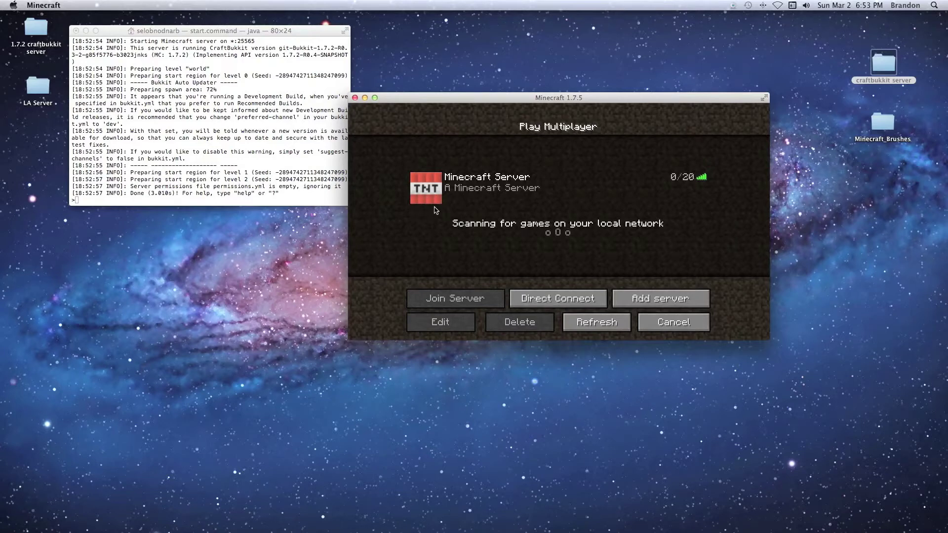
left_click(668, 327)
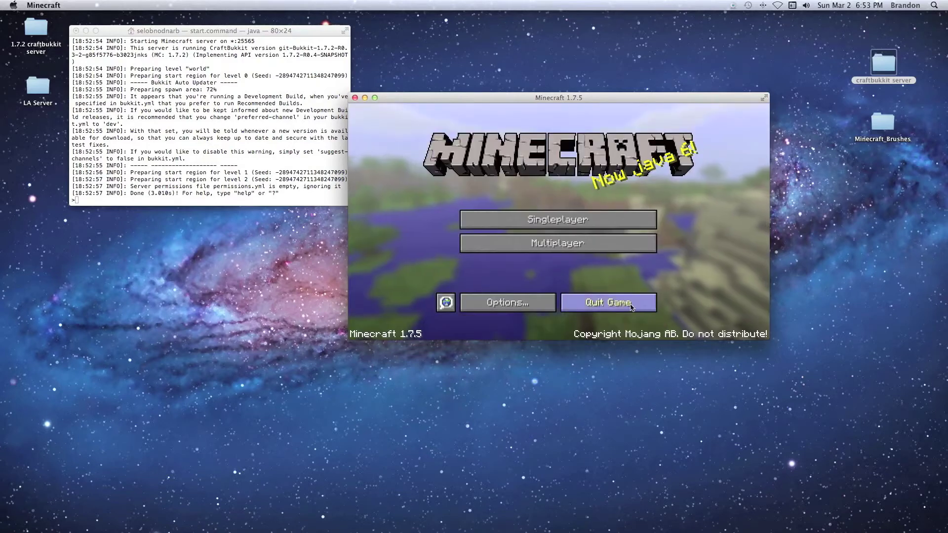
left_click(365, 97)
left_click(267, 195)
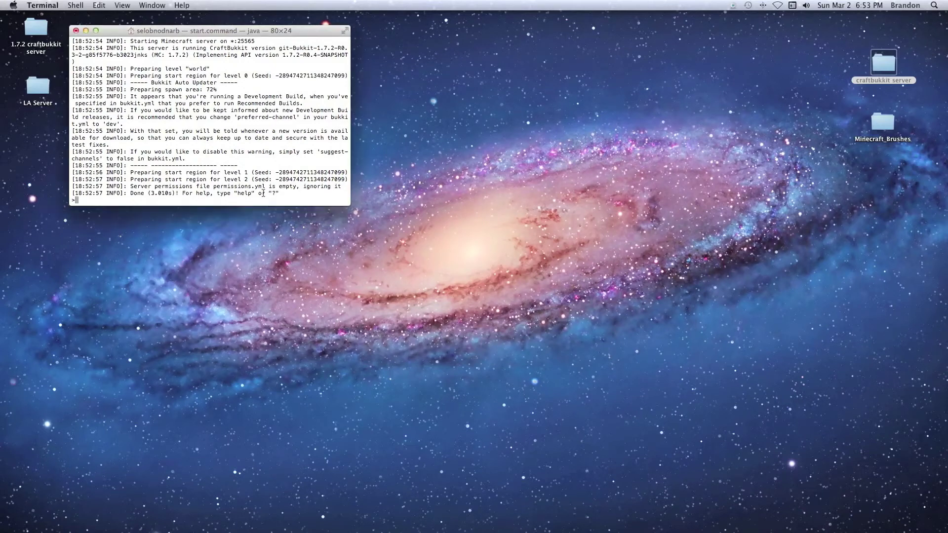
Shut the server down with 'stop', quit Terminal, and switch to GIMP
type("stop")
key("Return")
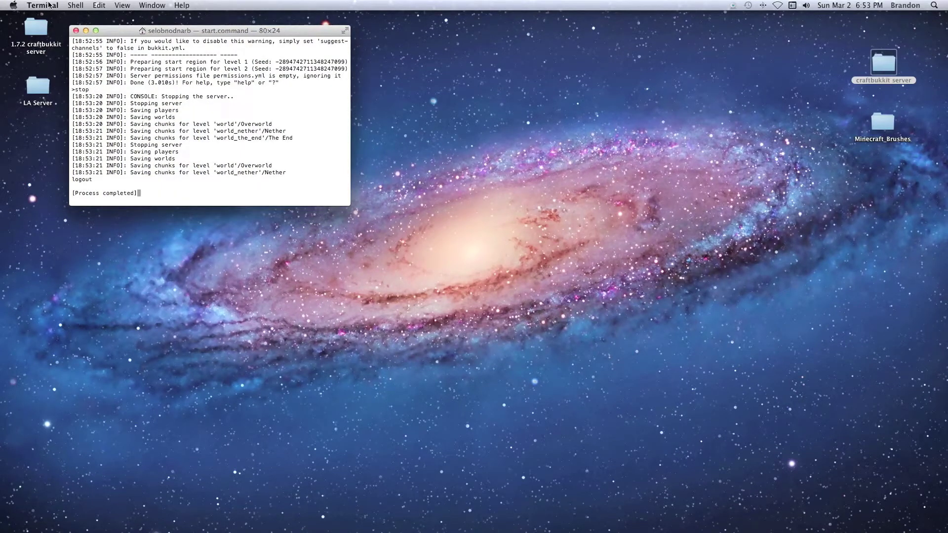
left_click(49, 5)
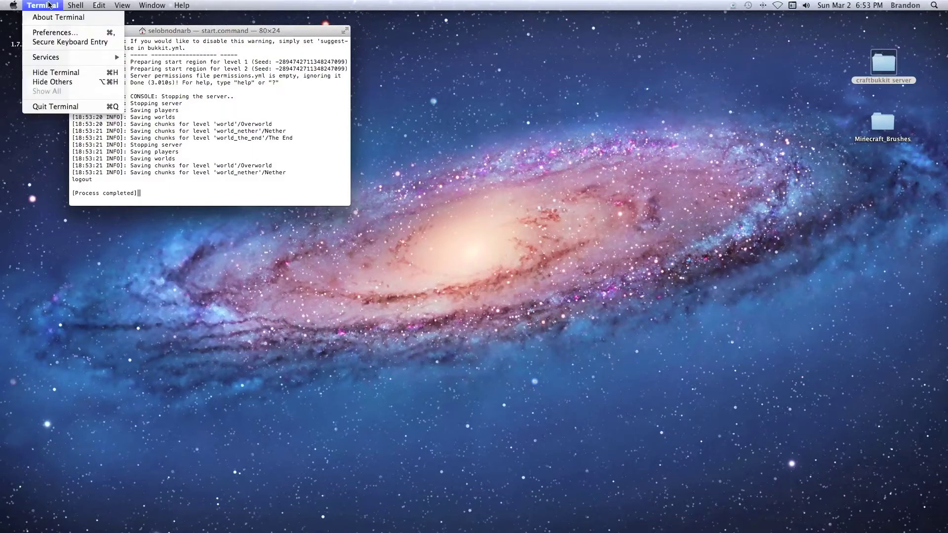
left_click(63, 106)
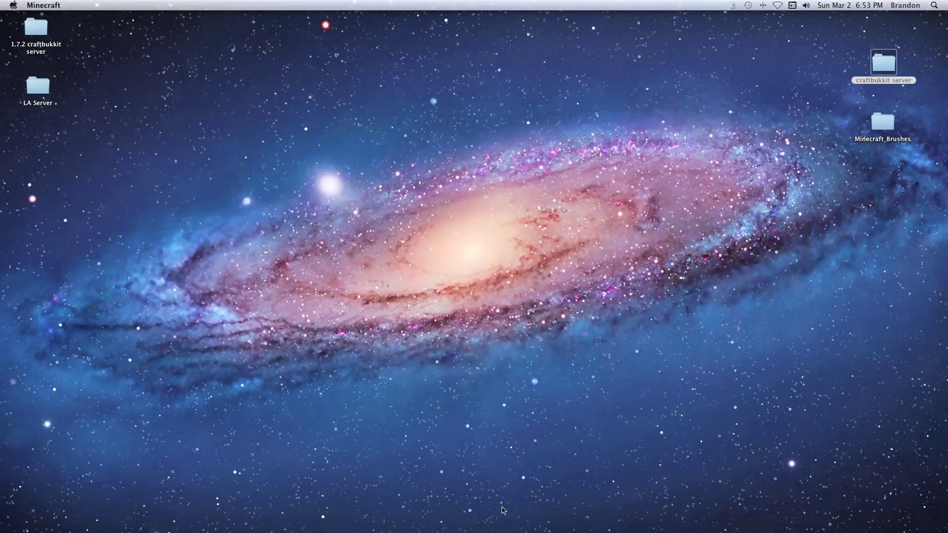
mouse_move(590, 523)
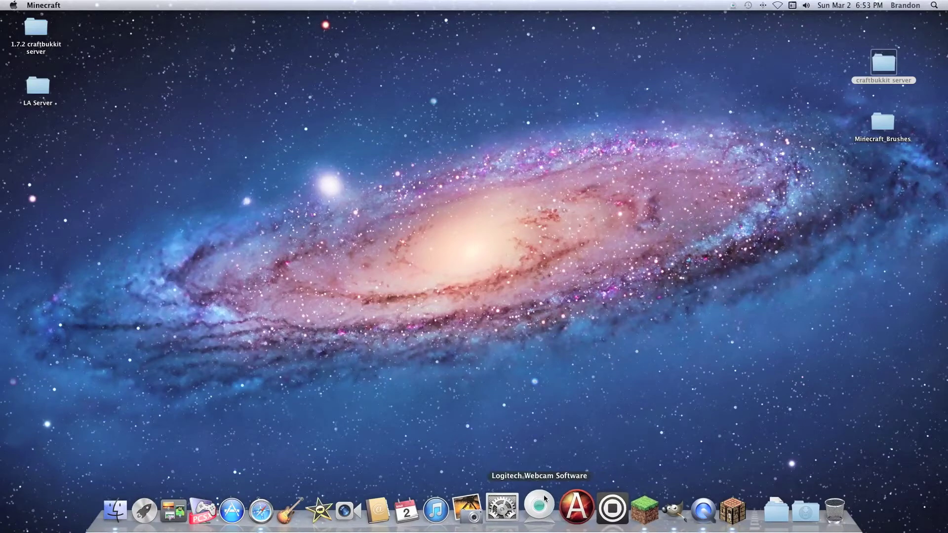
left_click(657, 507)
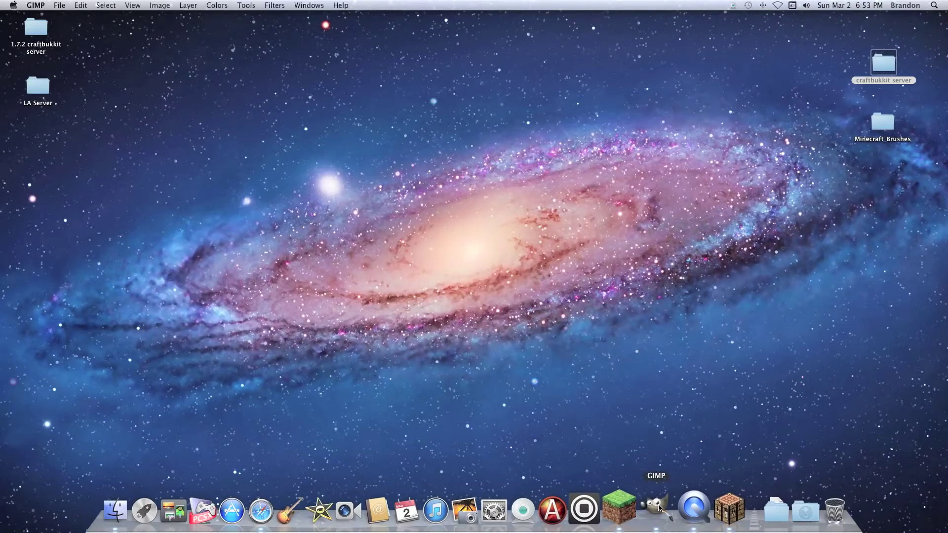
Show all GIMP windows, move the layers and brushes panel right, and activate the image window
right_click(660, 499)
left_click(677, 453)
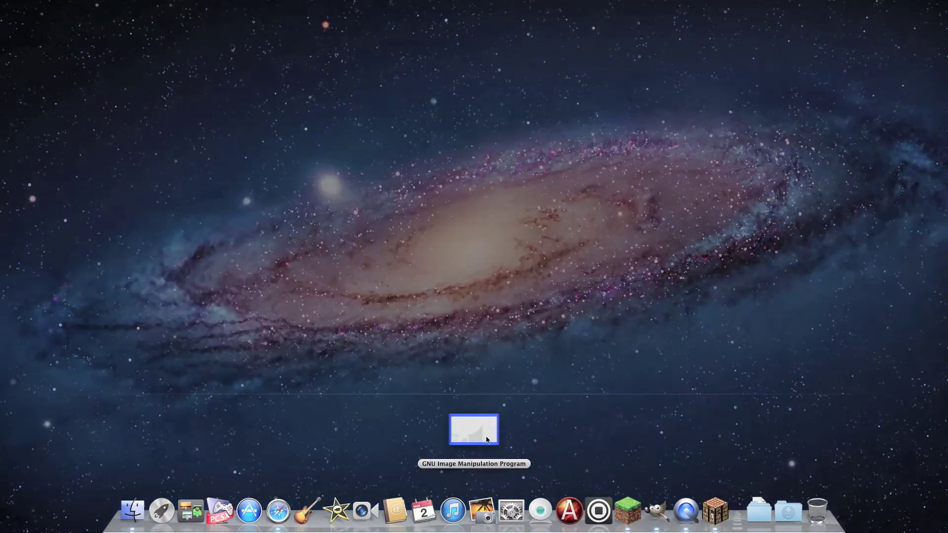
left_click(456, 433)
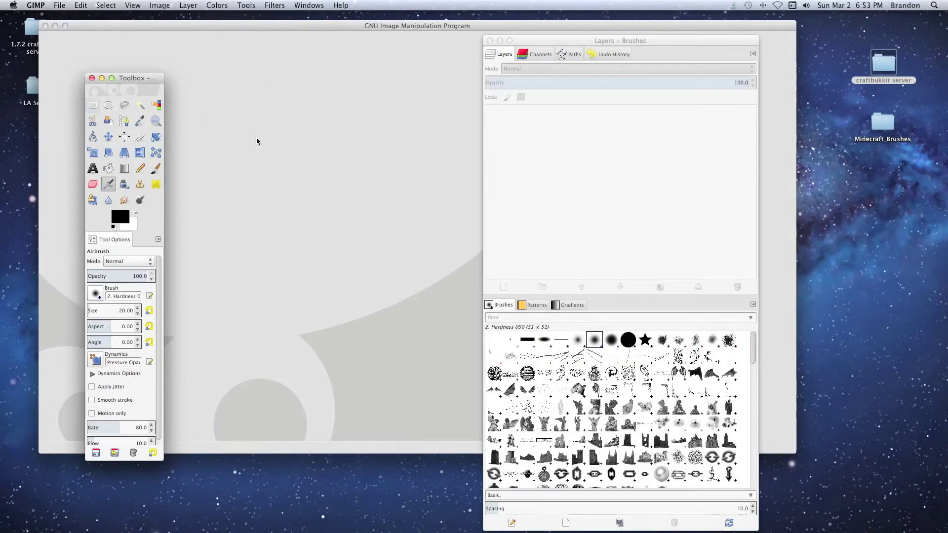
left_click_drag(553, 36, 678, 32)
left_click(102, 28)
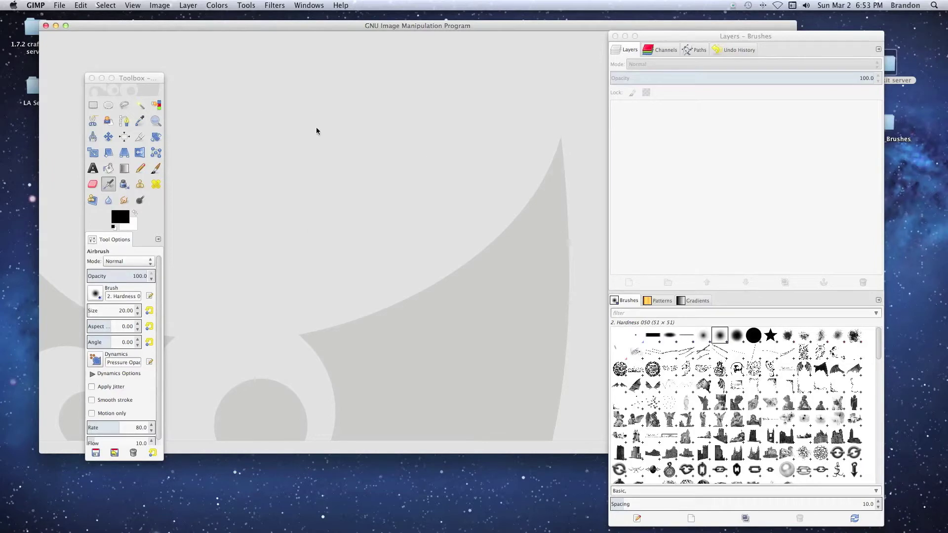
Create a new 64 × 64 pixel image from File > New
left_click(56, 5)
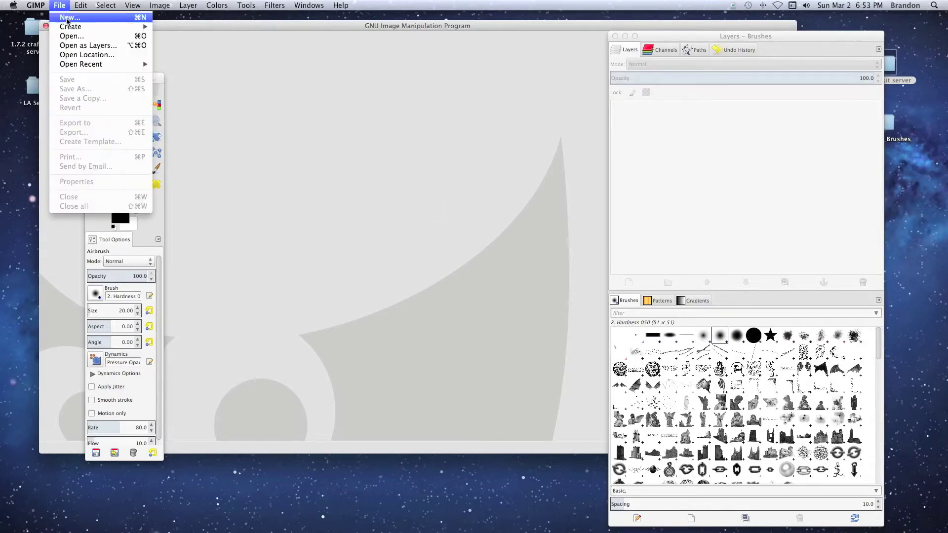
left_click(74, 21)
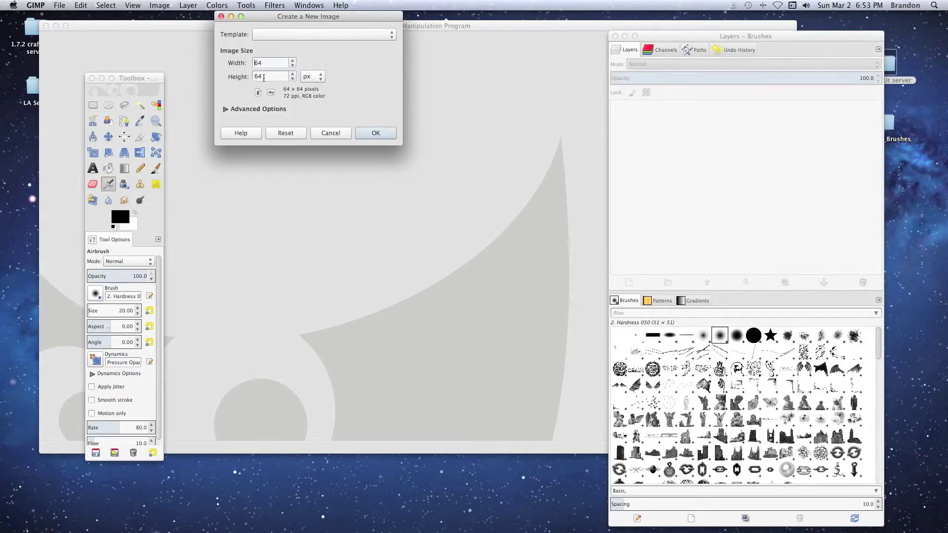
left_click(374, 133)
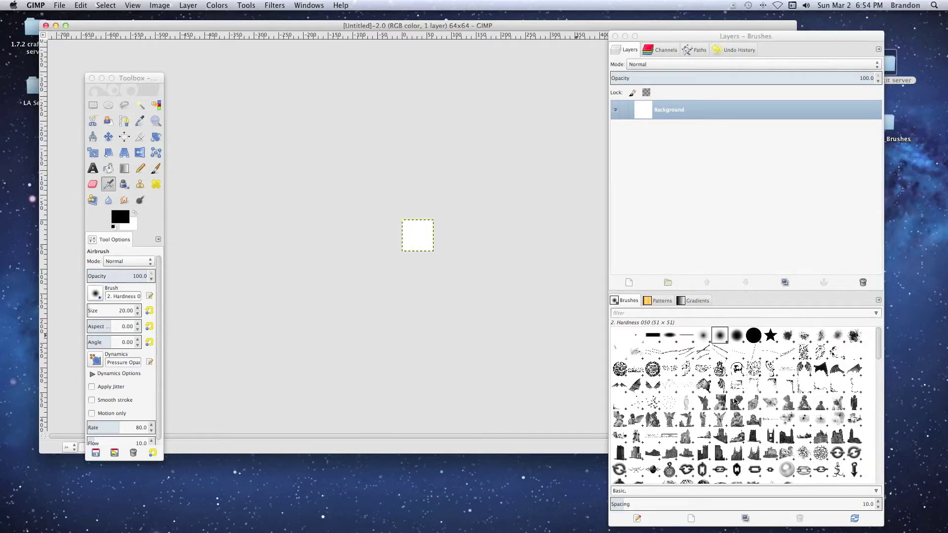
Pick the TNT brush, fit its size to the 64×64 canvas, and stamp it with the airbrush
scroll(736, 401, "down", 10)
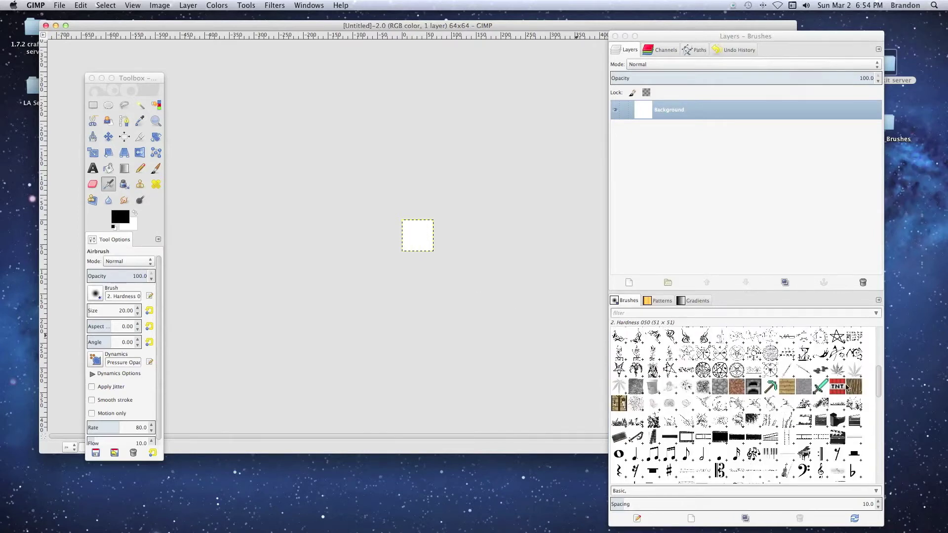
left_click(838, 386)
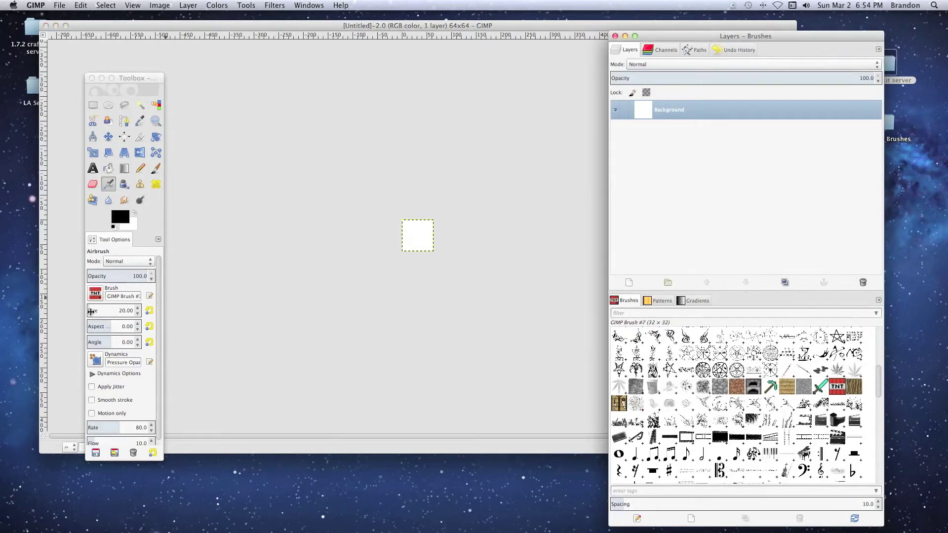
mouse_move(94, 312)
left_mouse_down()
mouse_move(108, 316)
mouse_move(95, 311)
left_mouse_up()
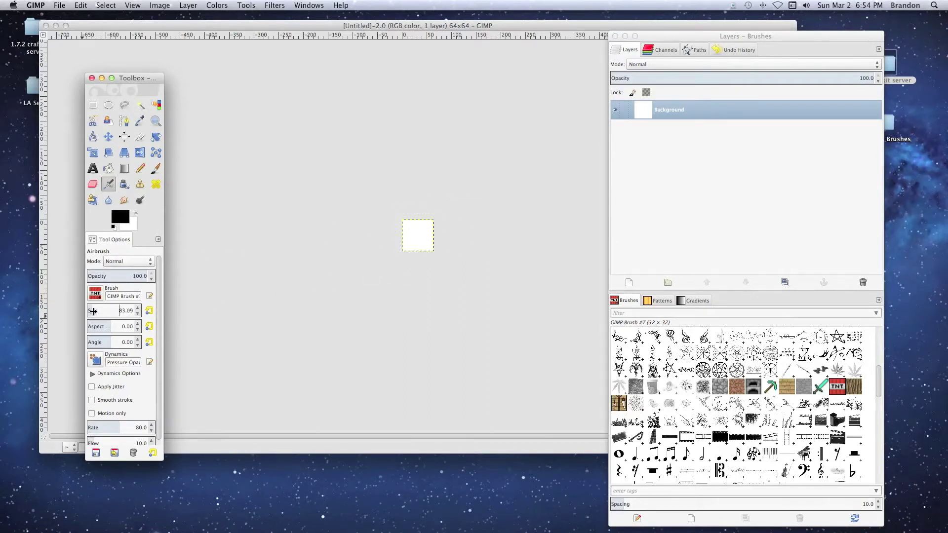
left_click(97, 309)
left_click_drag(97, 309, 91, 310)
scroll(138, 315, "down", 3)
left_click(139, 308)
left_click_drag(418, 240, 418, 240)
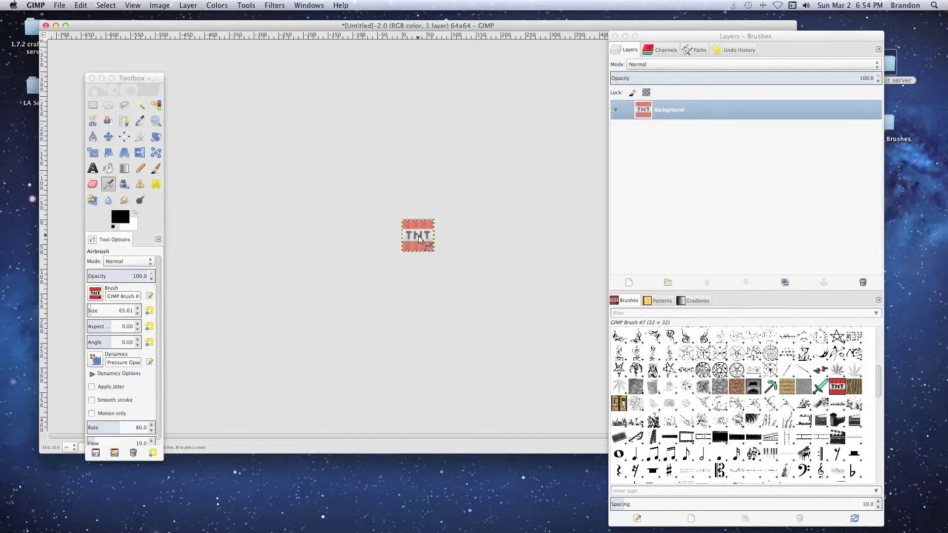
Repaint the TNT block boldly over the canvas with the paintbrush
left_click(157, 168)
left_click(412, 238)
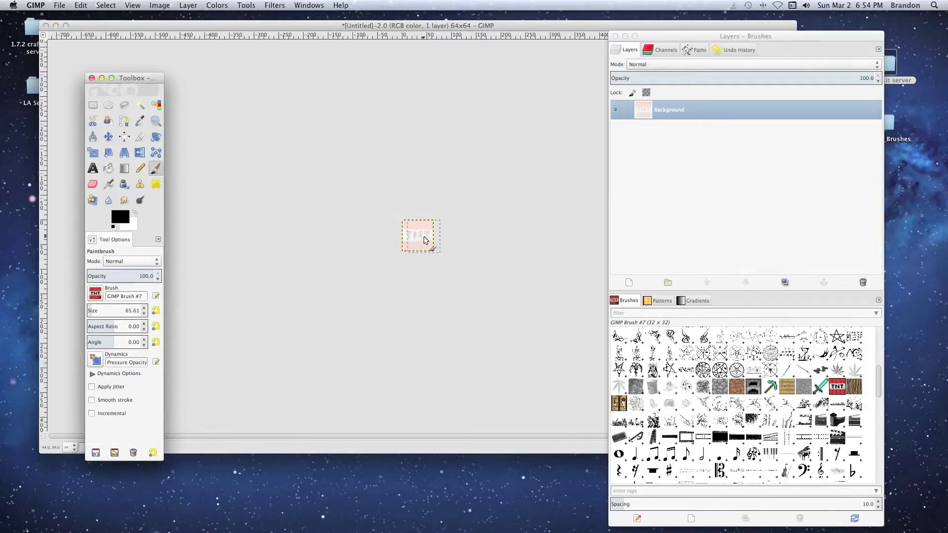
left_click(419, 239)
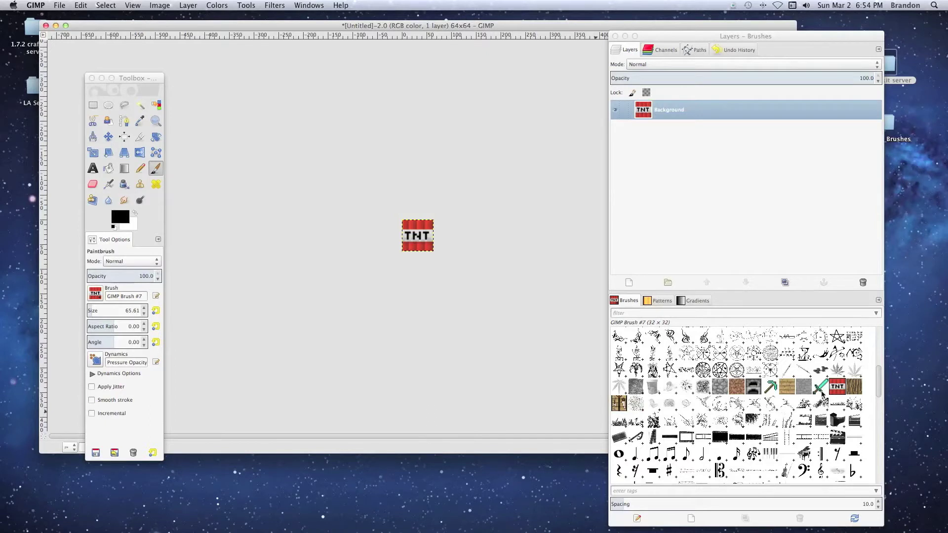
Choose the sword brush and add a new transparent-filled layer above the TNT
left_click(821, 390)
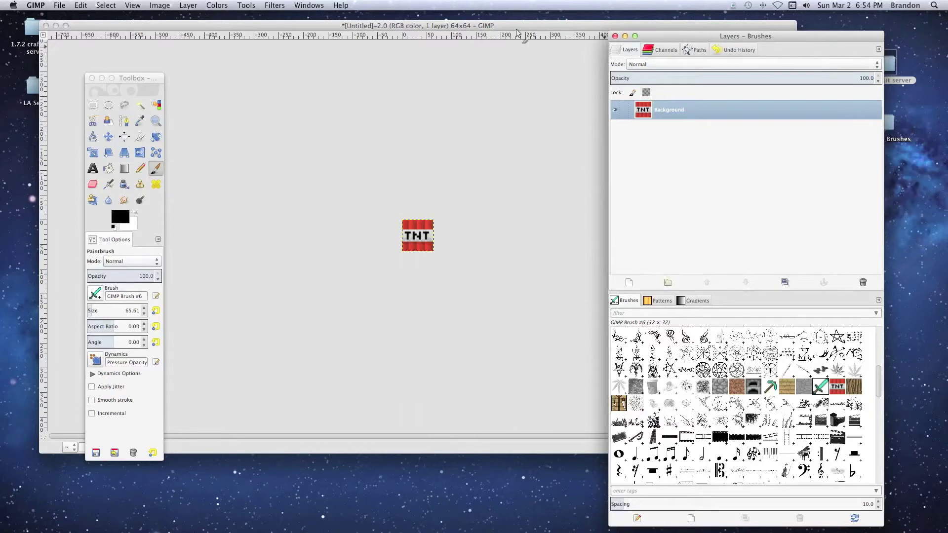
left_click(188, 5)
left_click(209, 18)
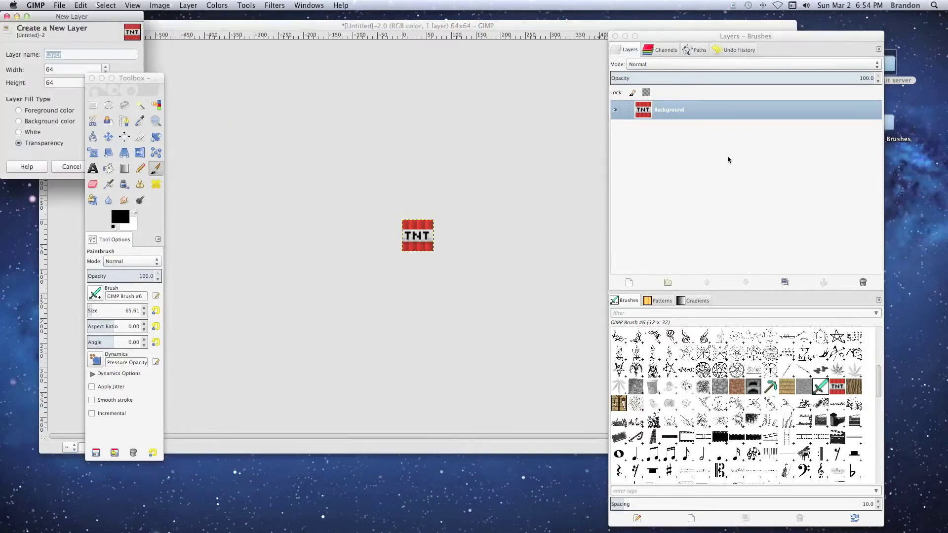
left_click_drag(77, 18, 393, 25)
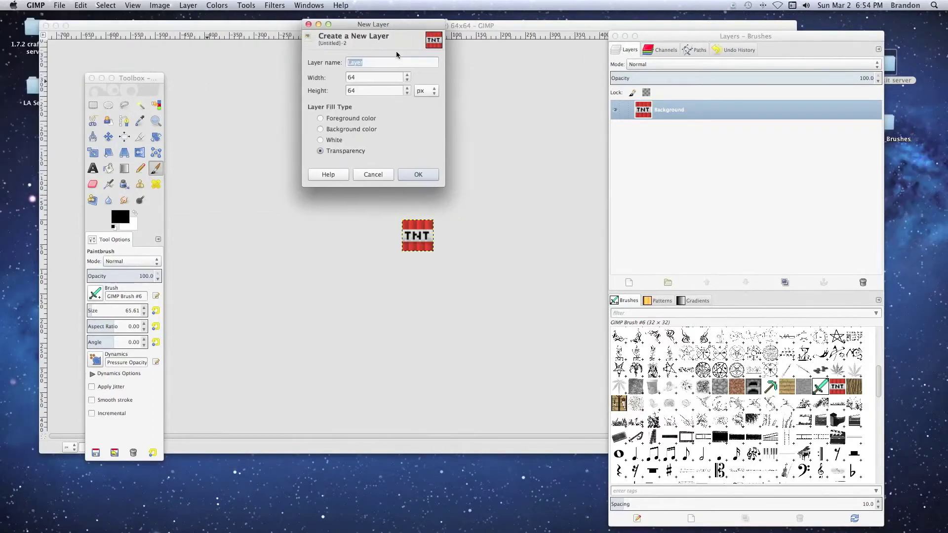
left_click(418, 176)
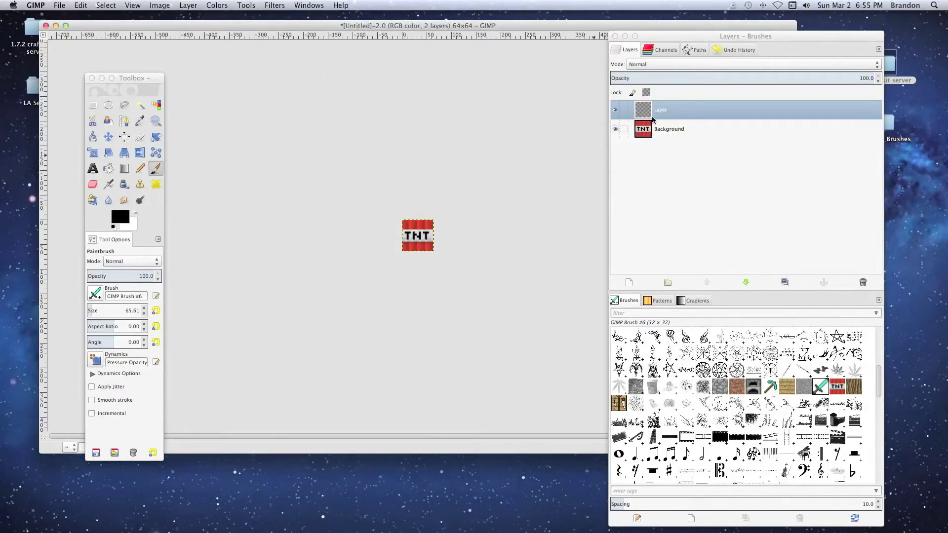
left_click(647, 112)
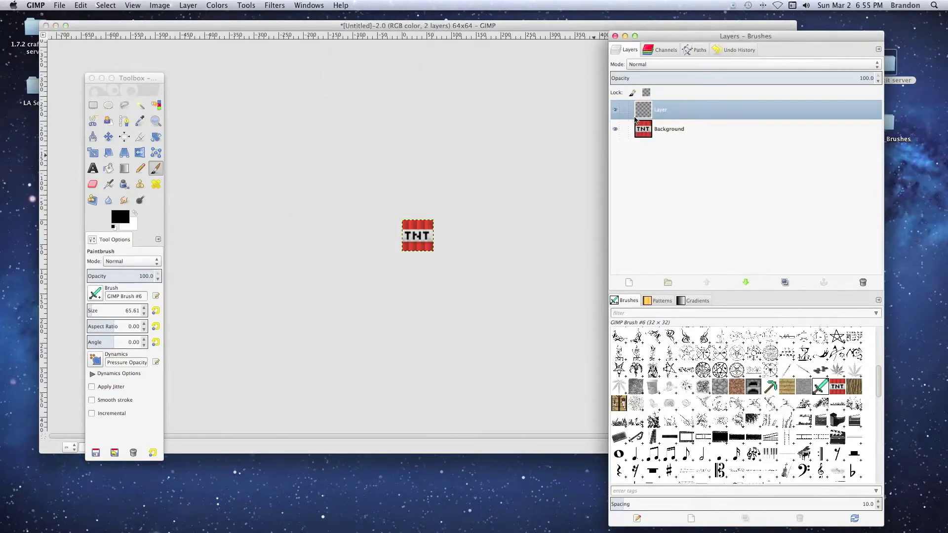
Stamp a sword on the new layer and mirror the layer horizontally with the Flip tool
left_click(418, 236)
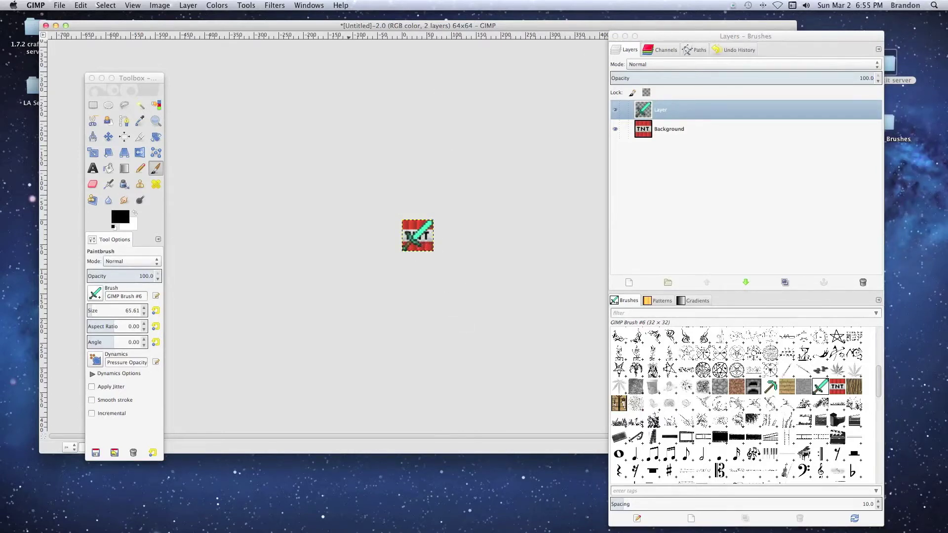
left_click(228, 4)
mouse_move(245, 5)
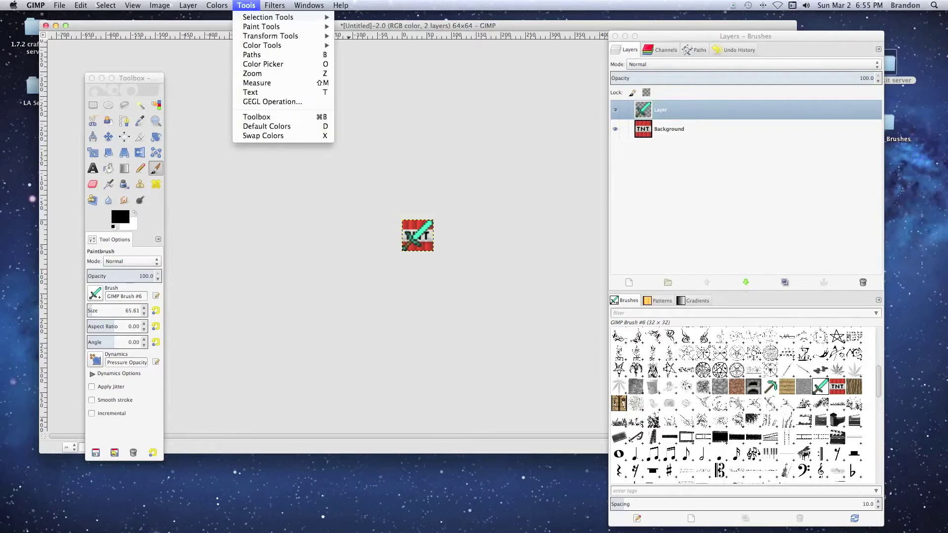
mouse_move(252, 38)
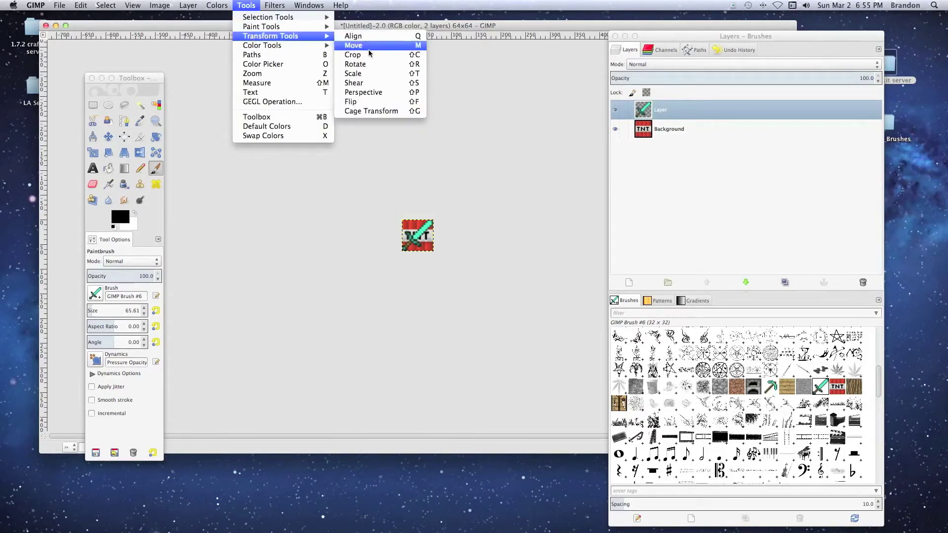
left_click(367, 105)
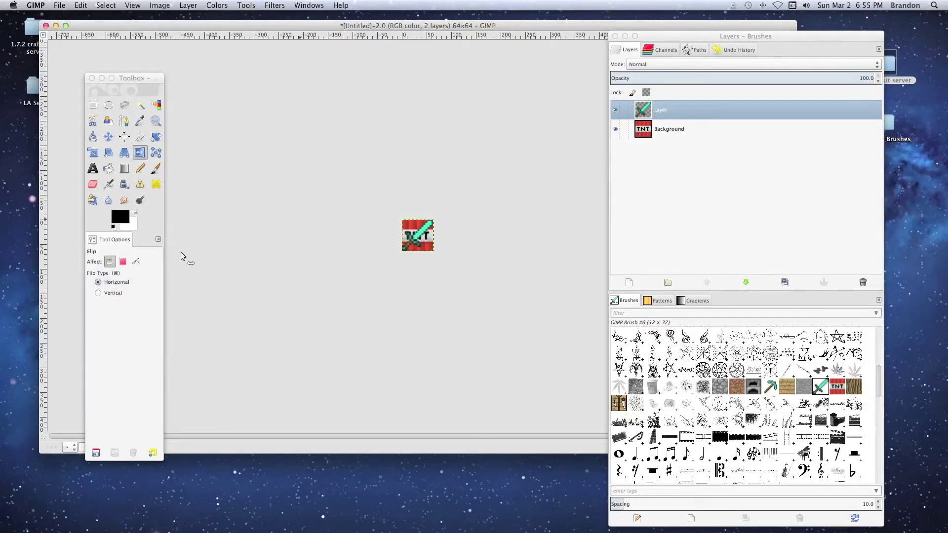
left_click(400, 238)
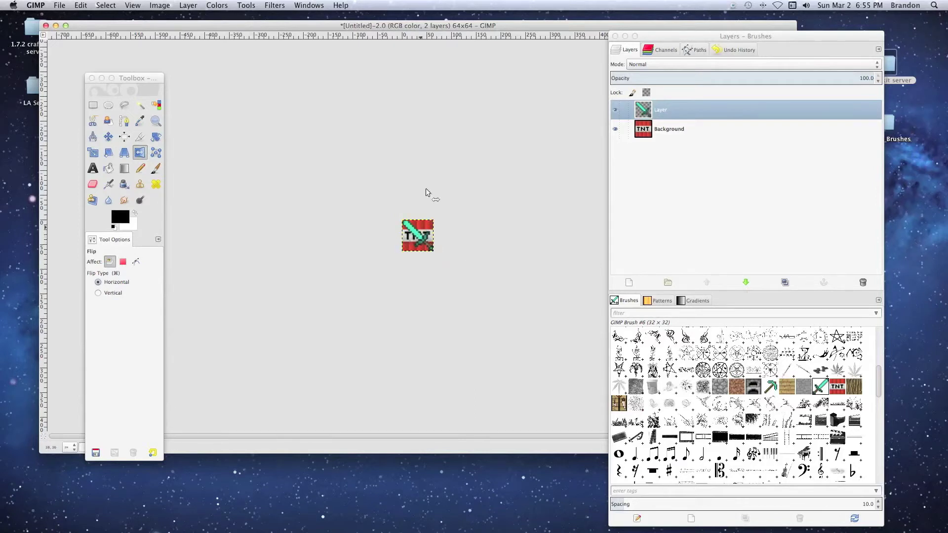
left_click(651, 111)
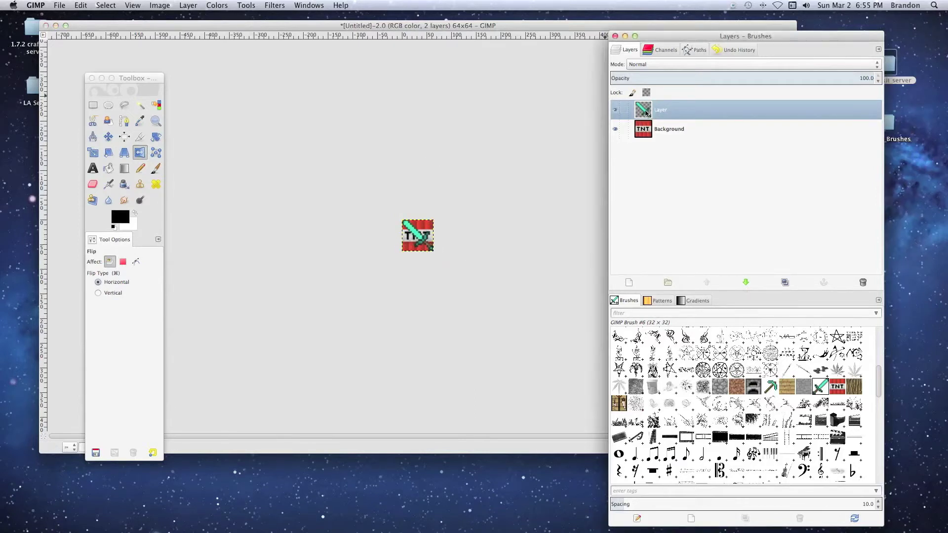
Stamp a second sword with the paintbrush so the two swords cross
left_click(155, 168)
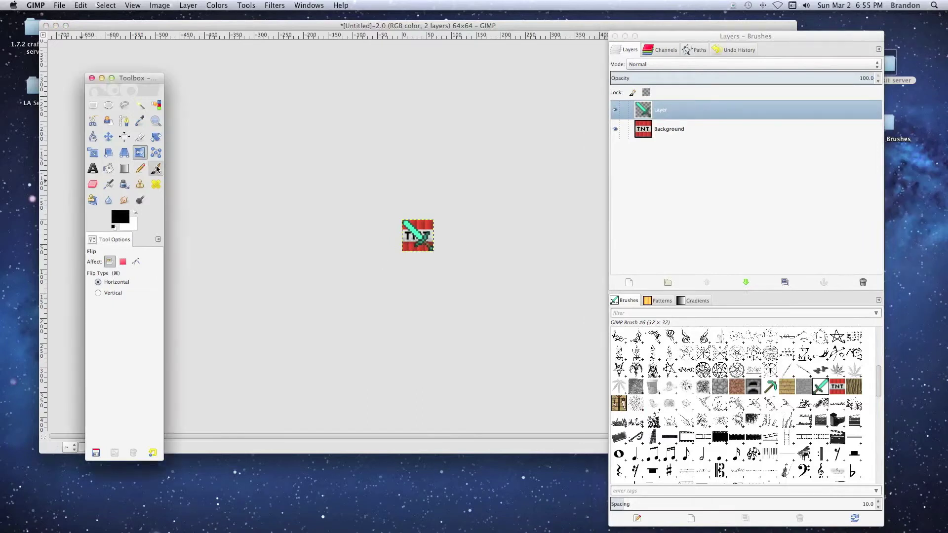
left_click(419, 239)
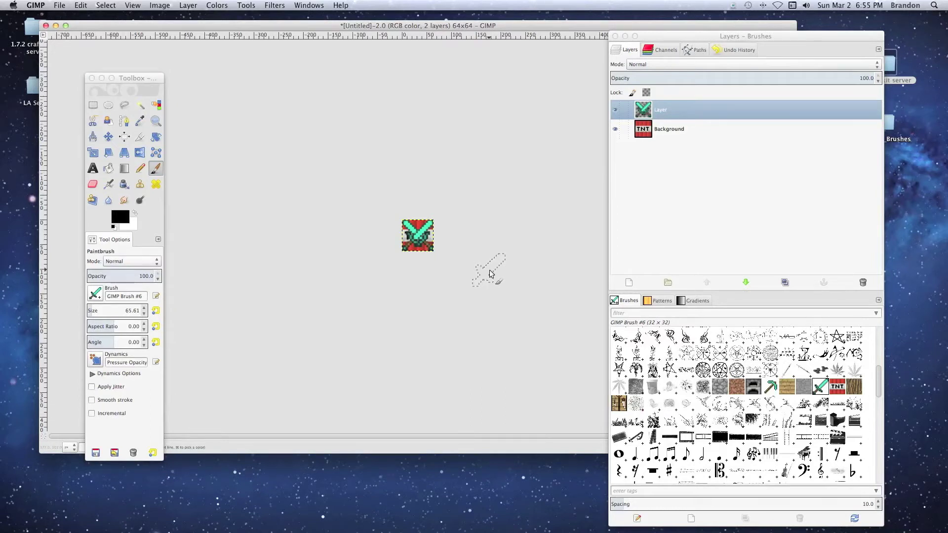
left_click(673, 36)
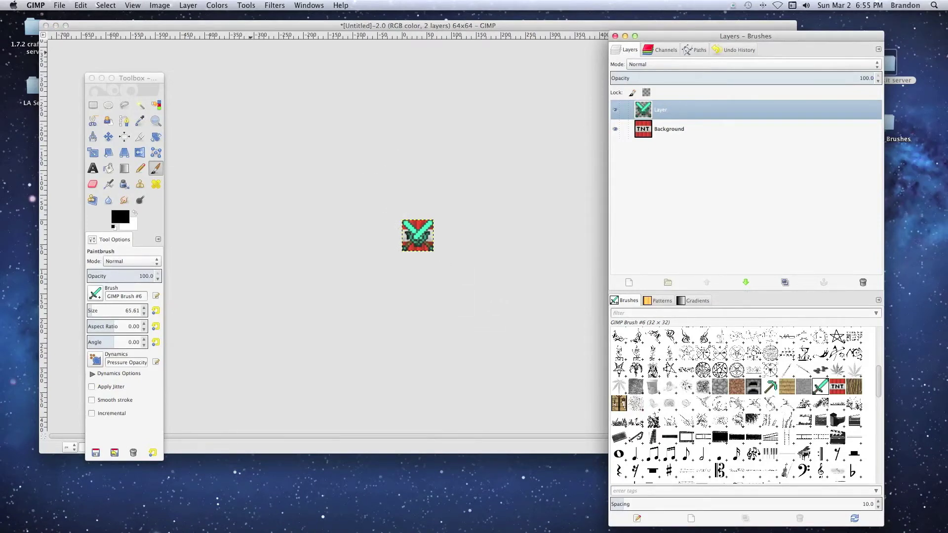
left_click(160, 5)
Export the image to the Desktop as Server-Icon.png, accepting the PNG settings
mouse_move(81, 6)
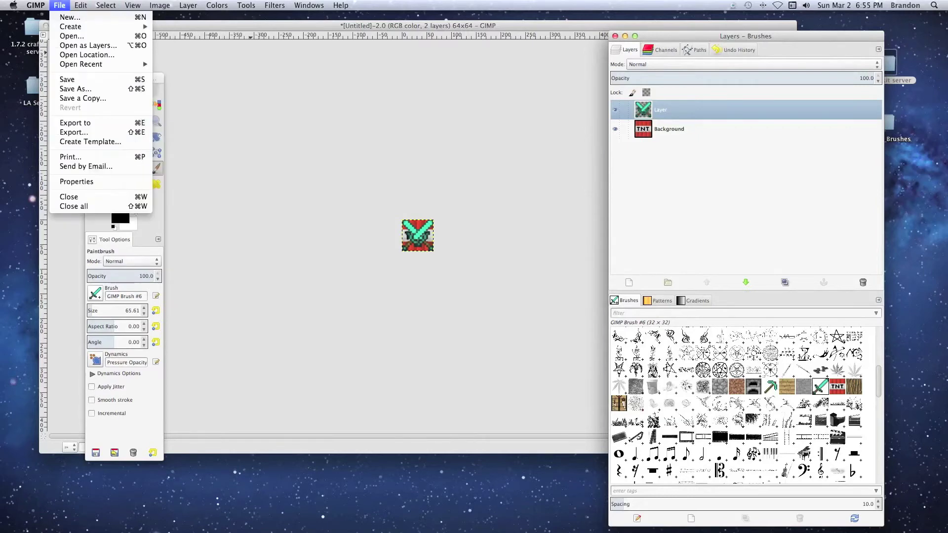
left_click(90, 134)
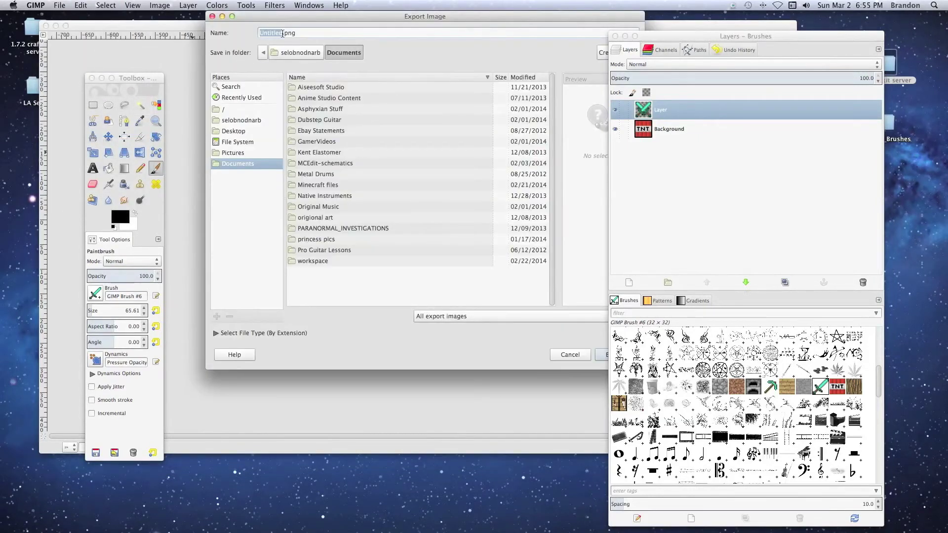
left_click(231, 133)
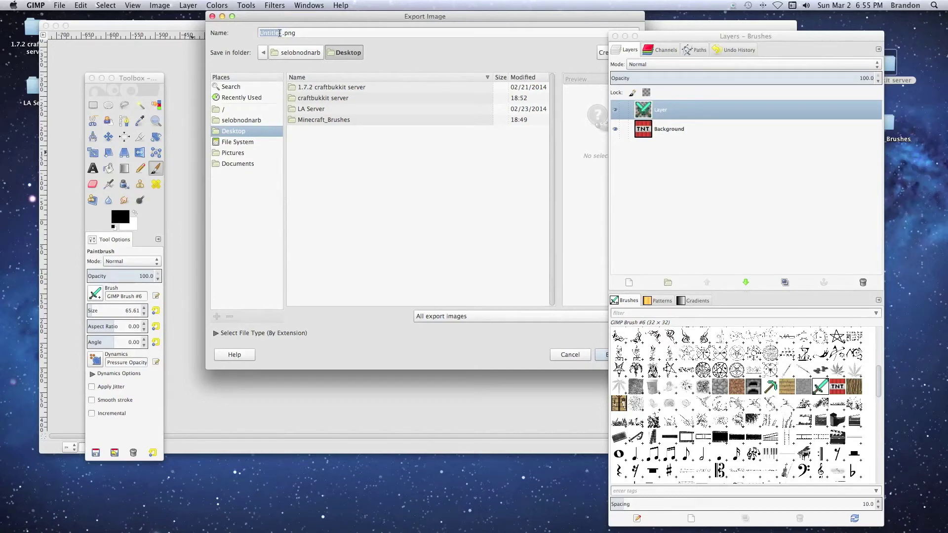
type("Server-Icon")
left_click_drag(489, 20, 450, 27)
left_click(584, 367)
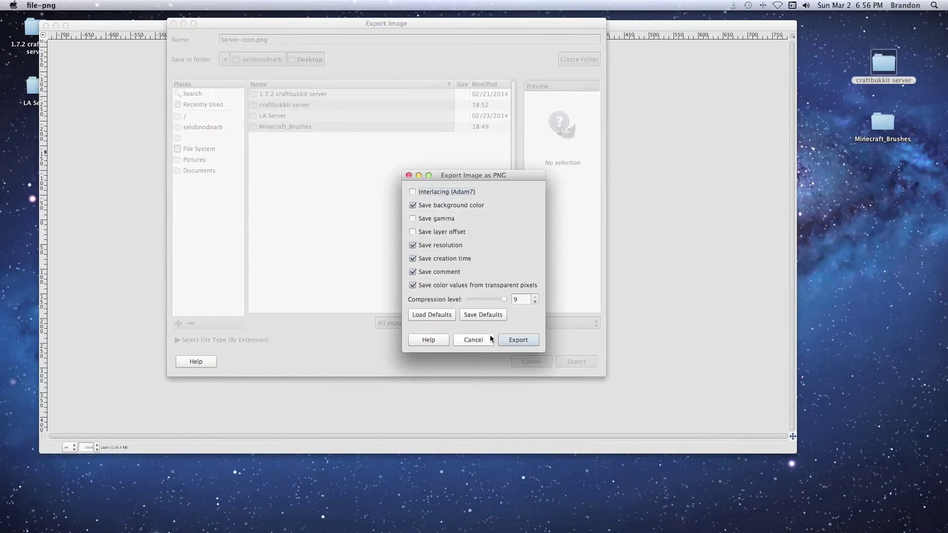
left_click(521, 341)
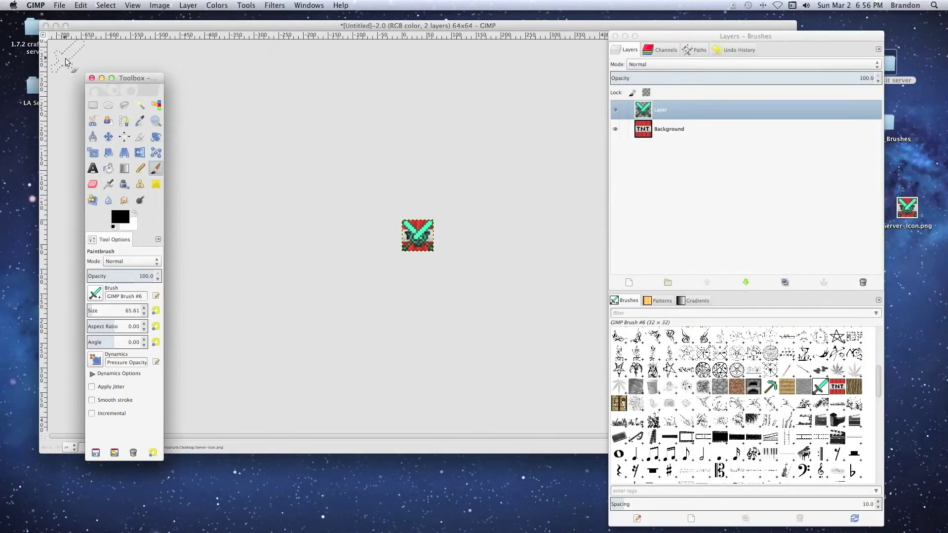
Open the craftbukkit server folder and cancel the copy of its old Server-Icon.png without replacing
left_click(911, 214)
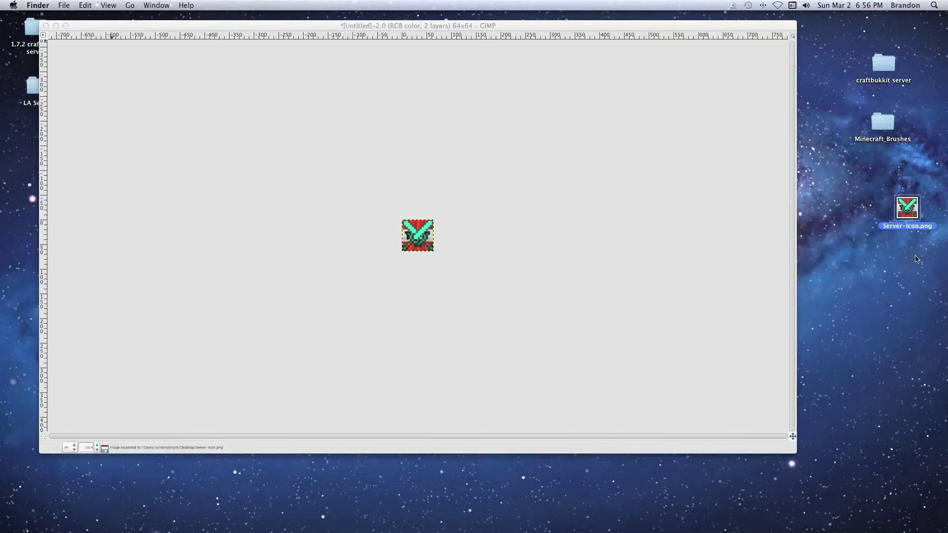
left_click(112, 28)
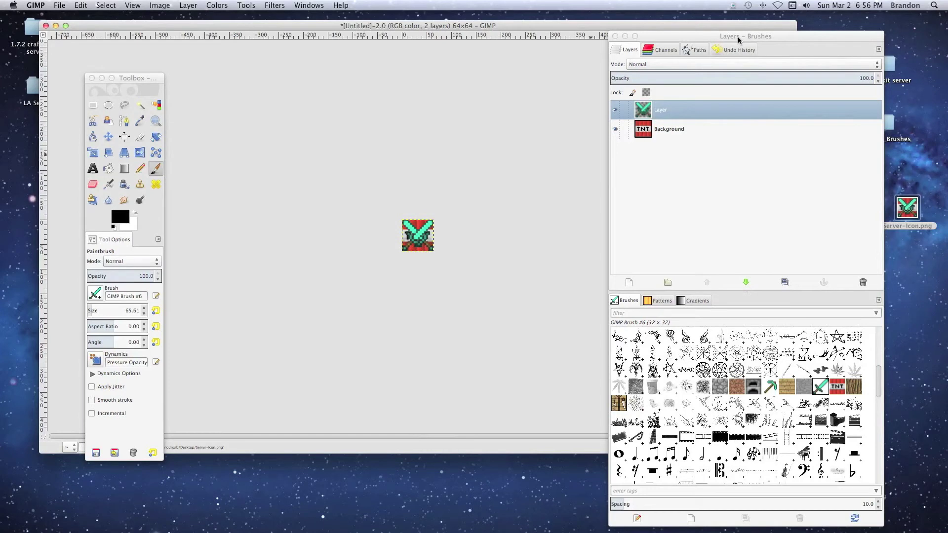
left_click_drag(740, 40, 634, 47)
left_click_drag(906, 215, 862, 194)
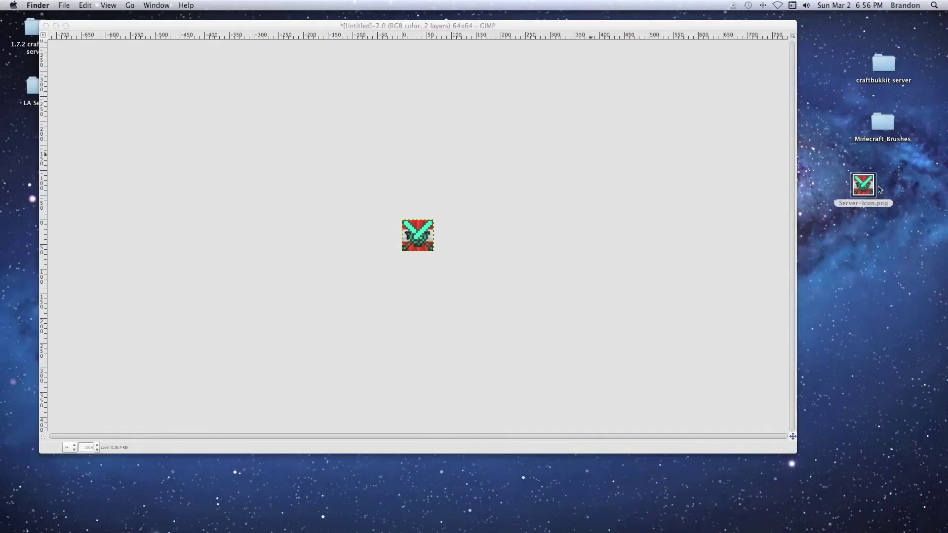
double_click(885, 72)
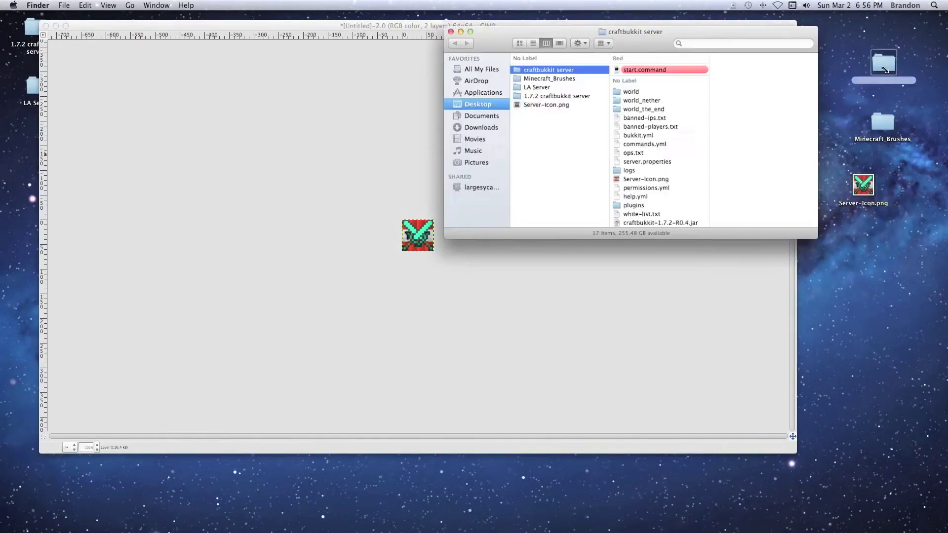
left_click_drag(628, 186, 863, 208)
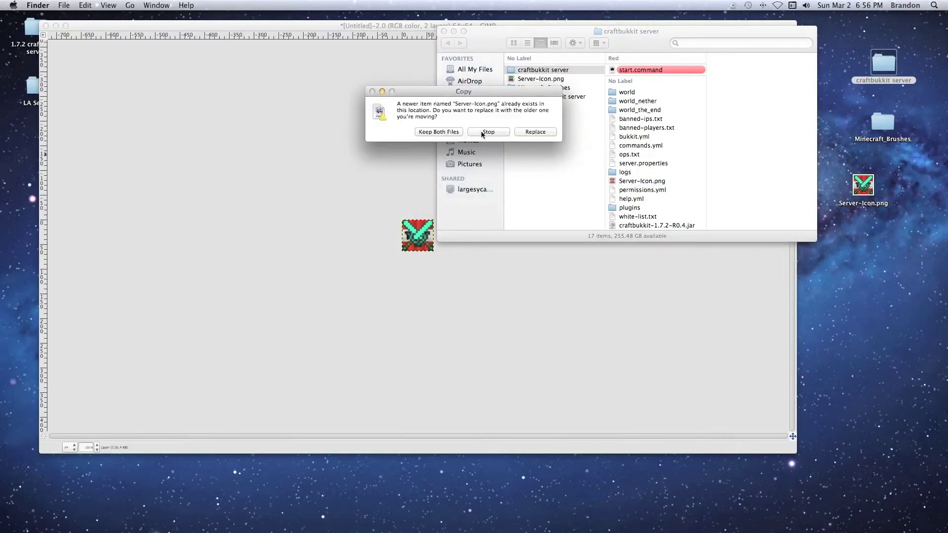
left_click(487, 132)
Place the new Server-Icon.png into craftbukkit server and launch start.command
mouse_move(856, 192)
left_mouse_down()
mouse_move(608, 156)
mouse_move(720, 149)
mouse_move(535, 150)
mouse_move(642, 149)
mouse_move(873, 190)
left_mouse_up()
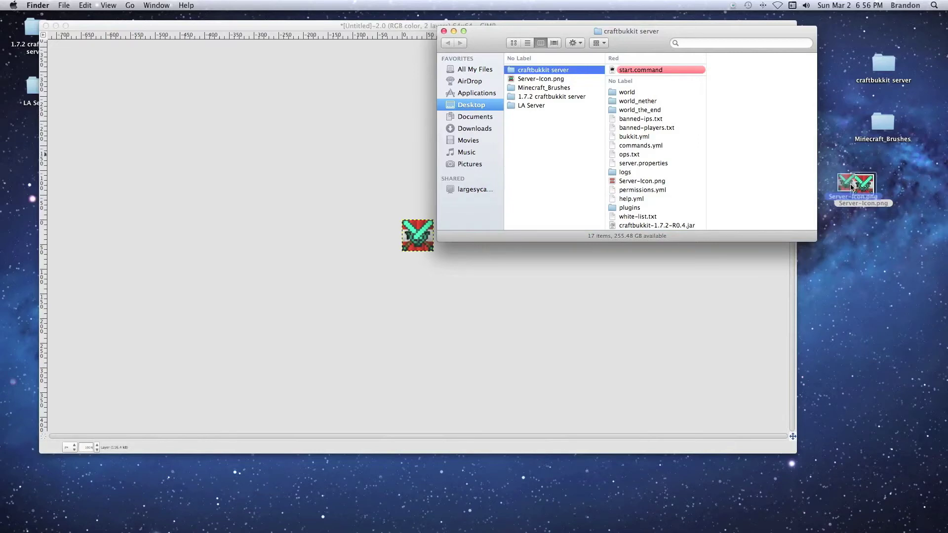
left_click_drag(632, 181, 529, 90)
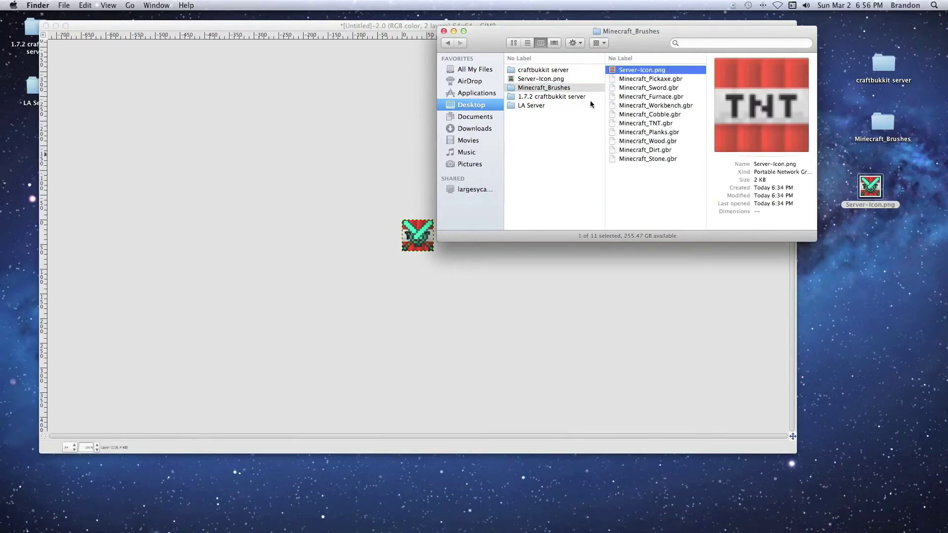
left_click(546, 71)
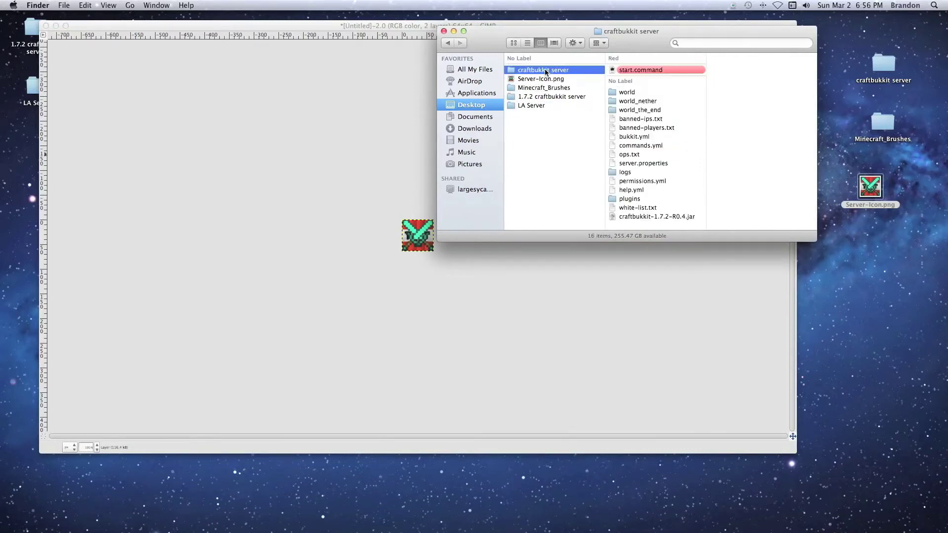
left_click_drag(528, 79, 863, 75)
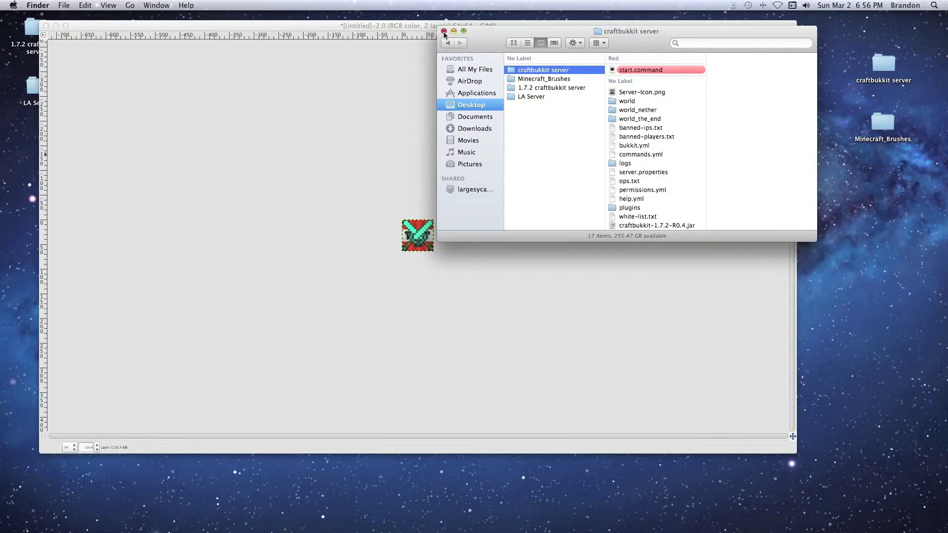
double_click(644, 69)
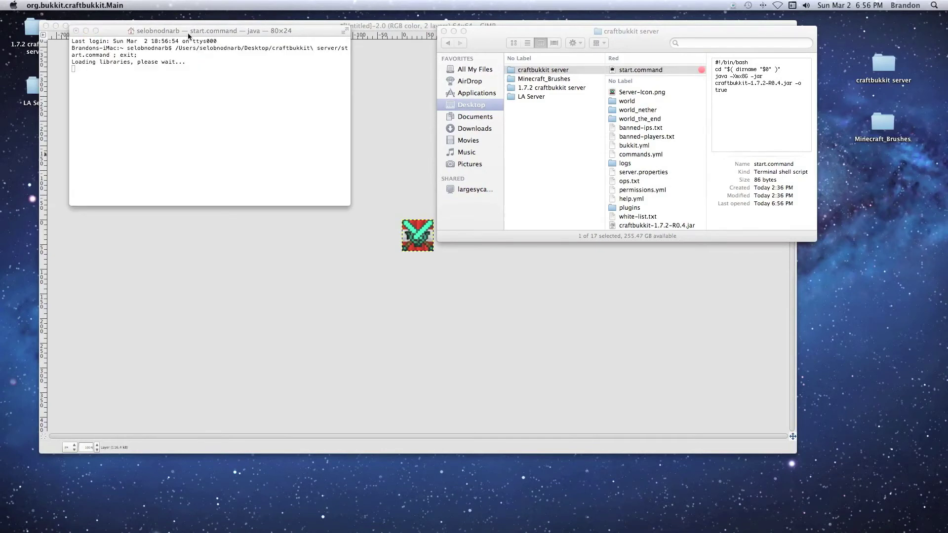
Switch between GIMP, the server folder and the Terminal console while the server finishes loading
left_click(386, 29)
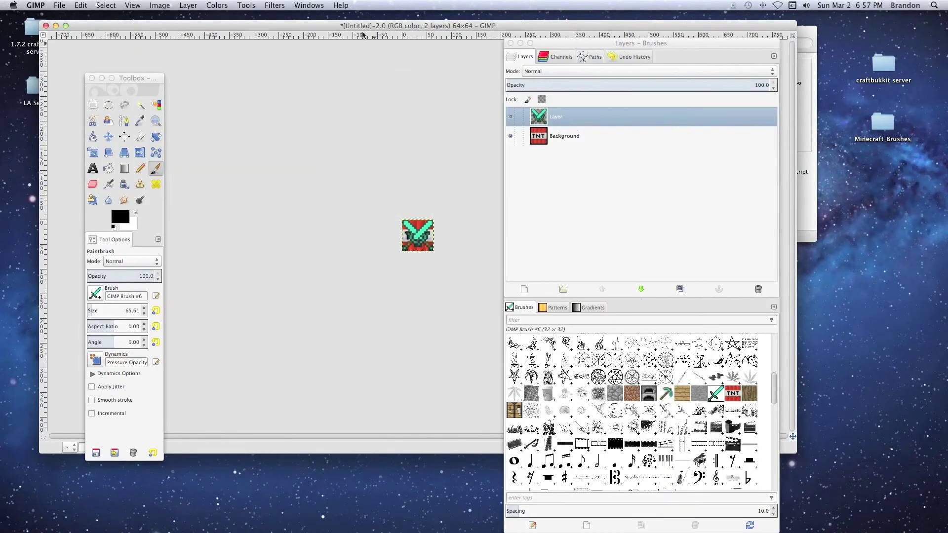
left_click(800, 34)
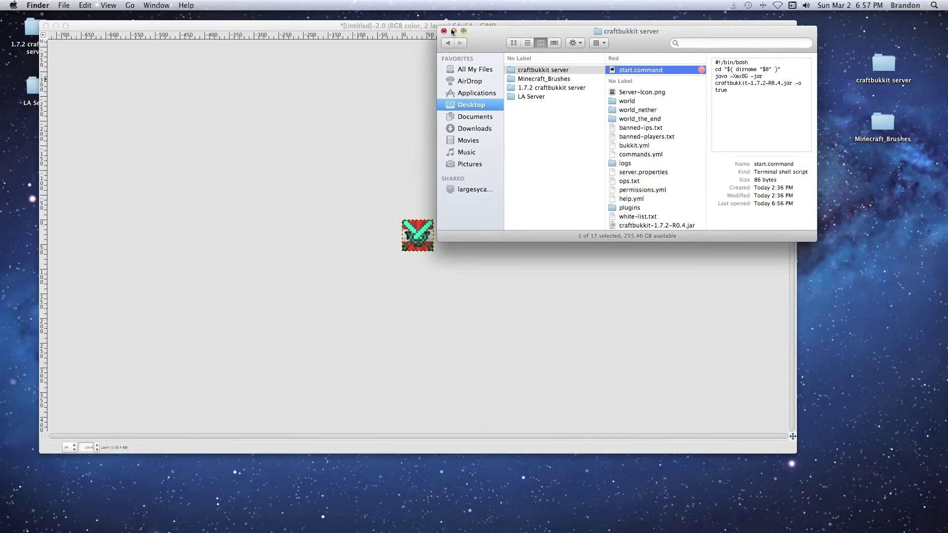
left_click(427, 28)
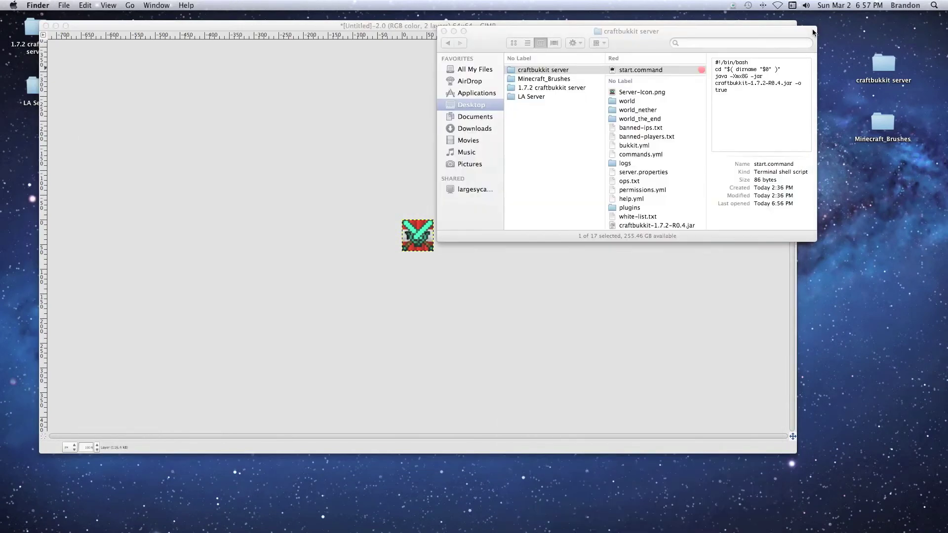
left_click(822, 28)
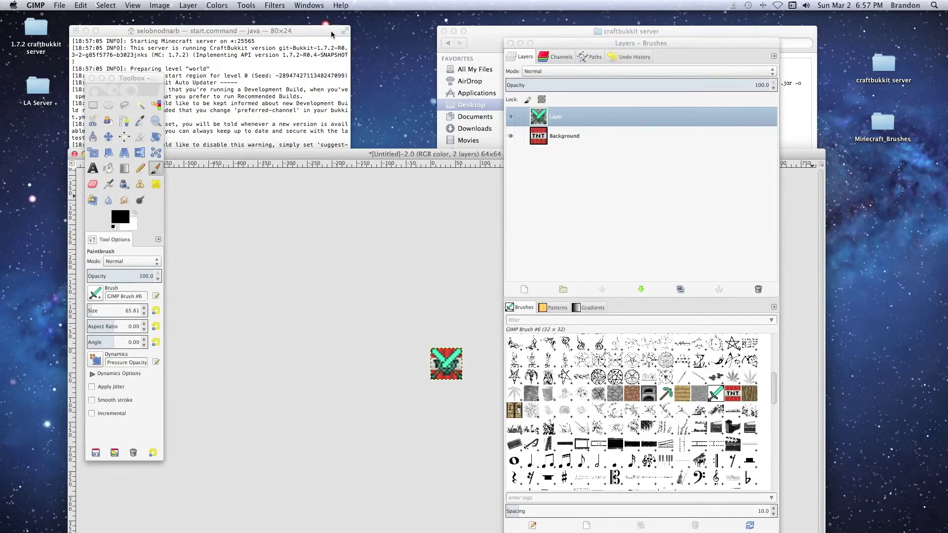
left_click(331, 34)
mouse_move(446, 516)
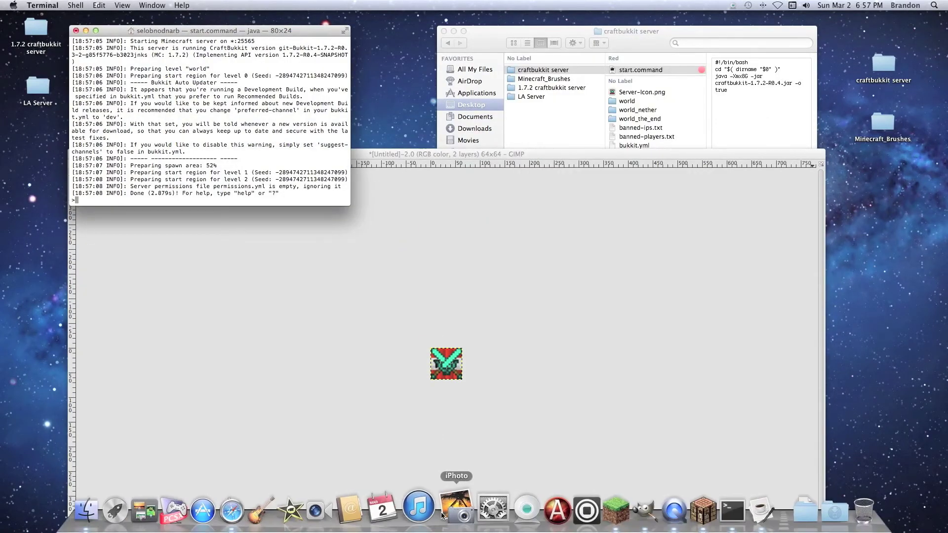
Check the crossed-swords icon in Minecraft's multiplayer server list, then hide the game window
left_click(675, 508)
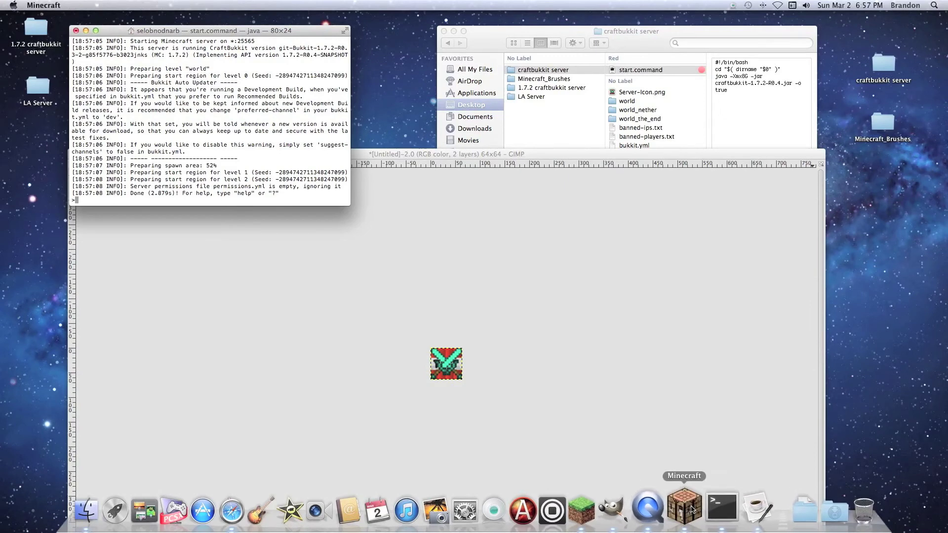
left_click(593, 247)
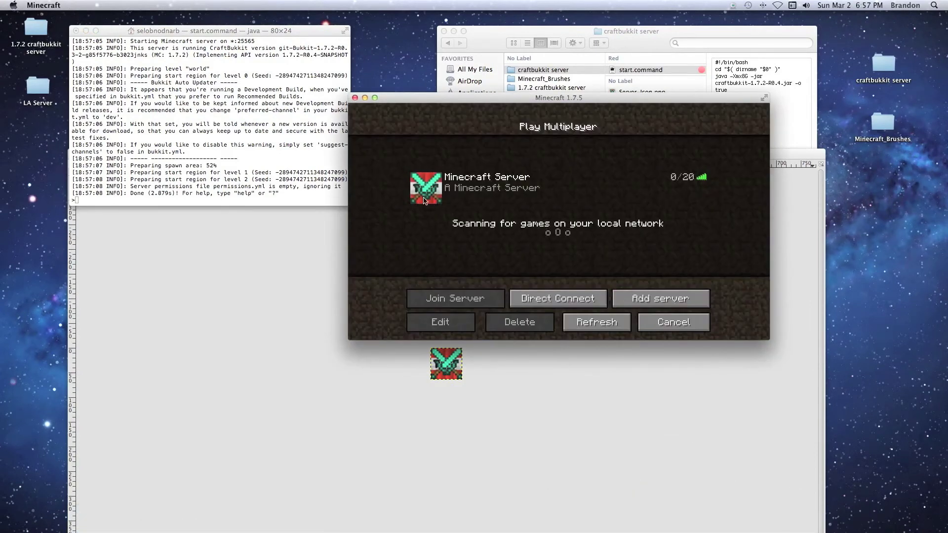
left_click(674, 322)
left_click(365, 98)
Stop the server with 'stop', quit Terminal, and close the craftbukkit server folder window
left_click(286, 203)
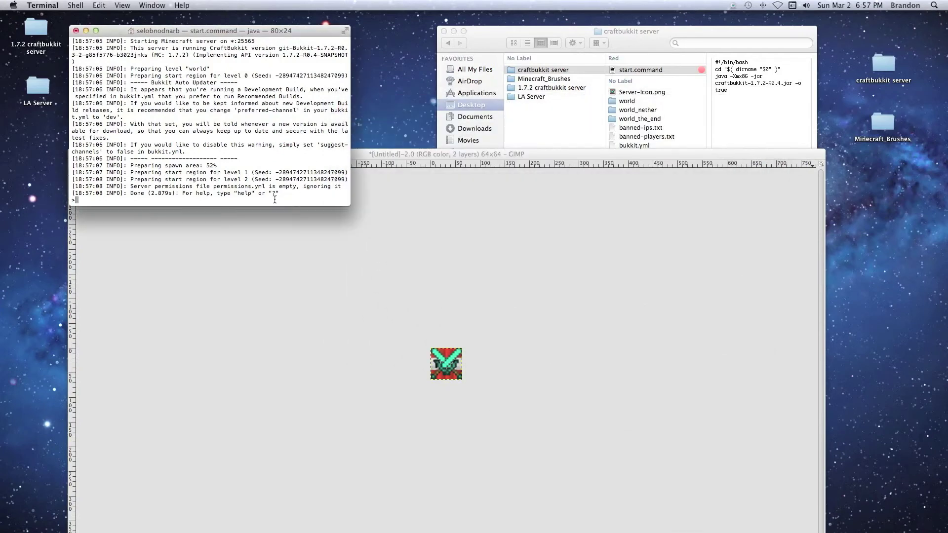
type("stop")
key("Return")
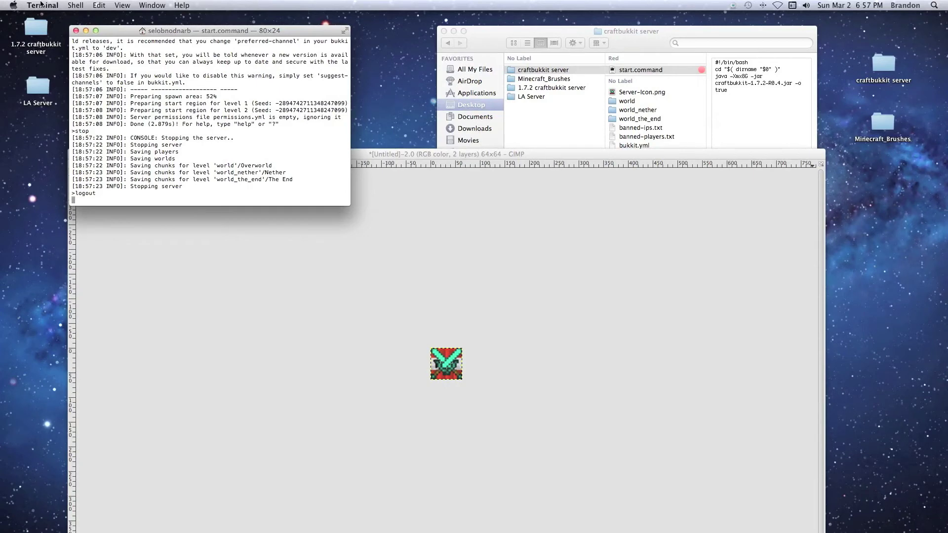
left_click(42, 5)
left_click(40, 107)
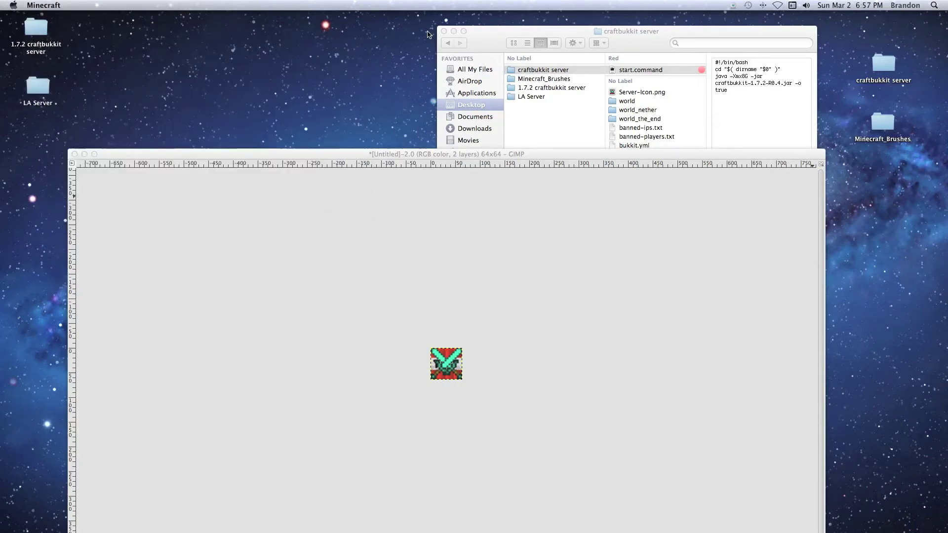
left_click(494, 41)
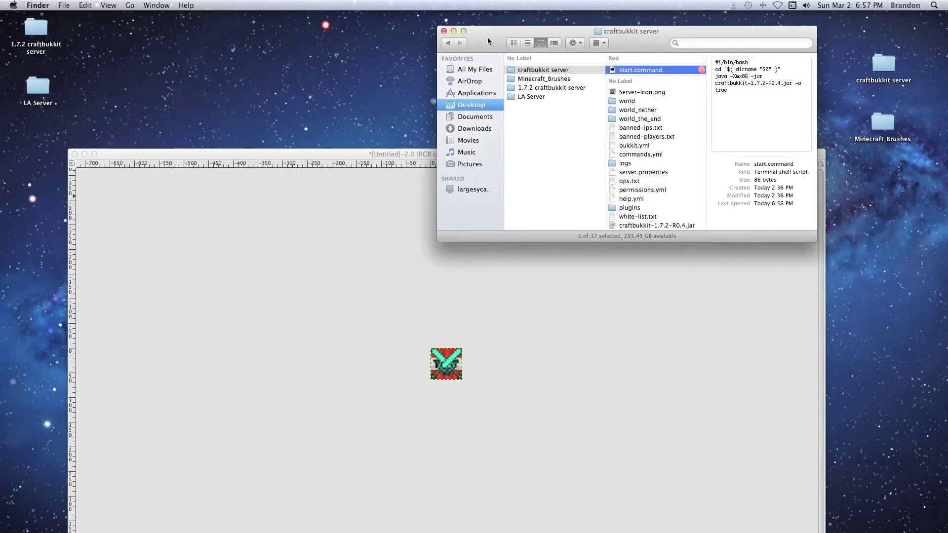
left_click(443, 32)
In Safari, follow the 'More Minecraft GIMP Brushes' forum thread to its MediaFire download for Minecraft_Brushes.zip
left_click(419, 155)
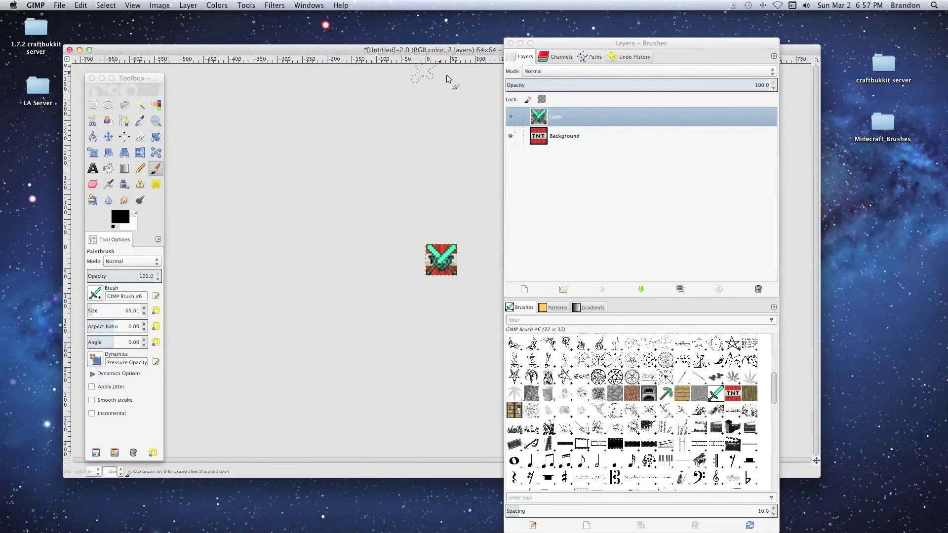
left_click(893, 153)
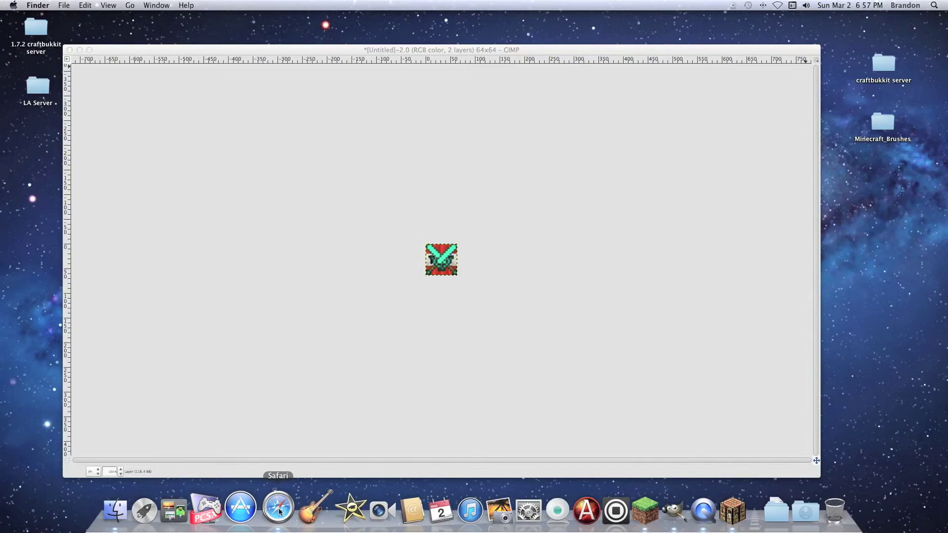
left_click(280, 508)
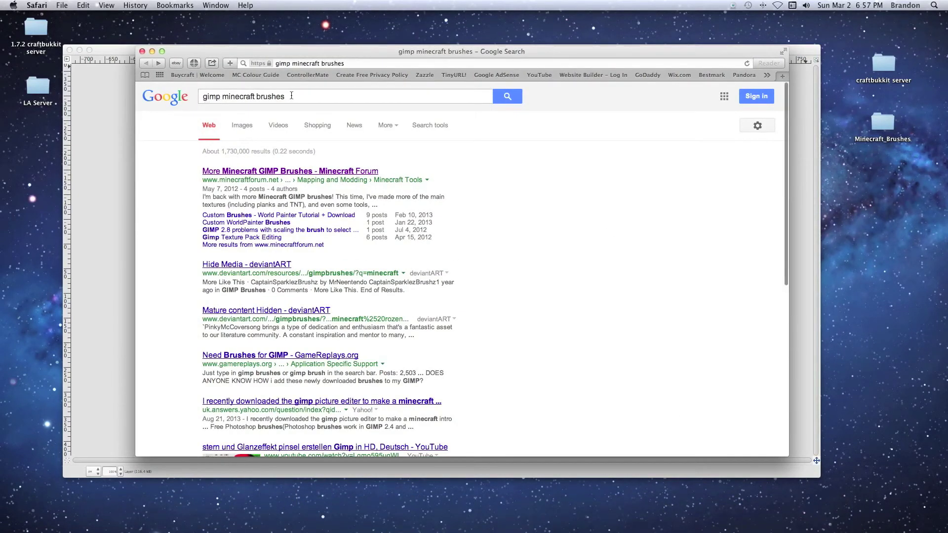
left_click(248, 173)
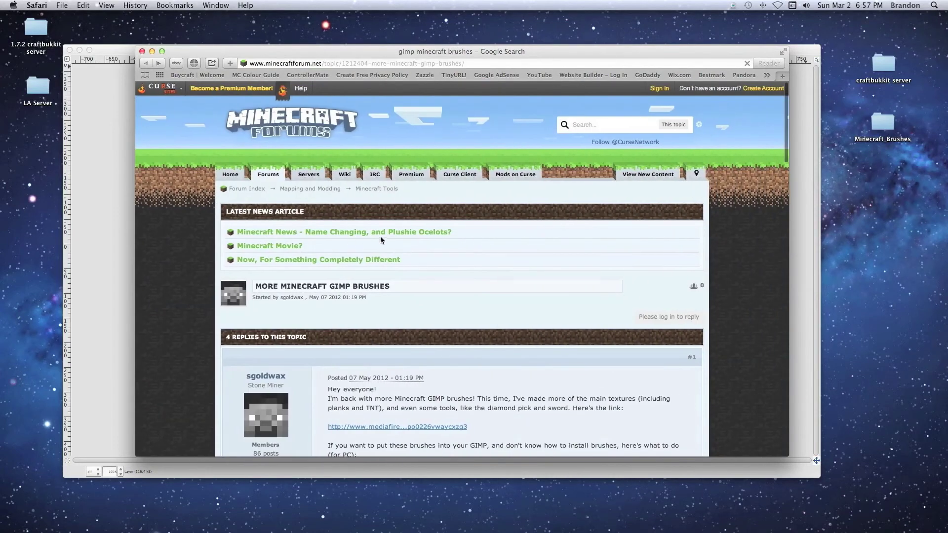
scroll(435, 243, "down", 3)
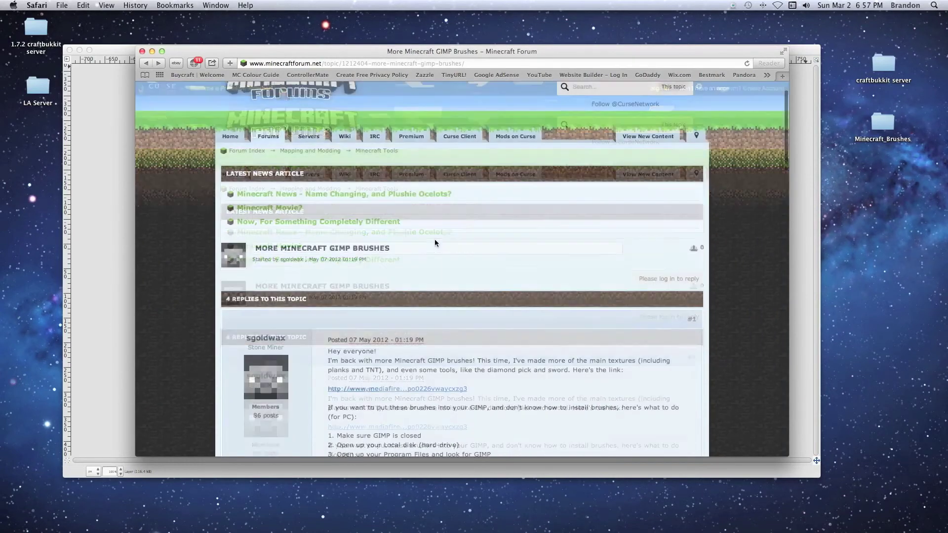
left_click(397, 318)
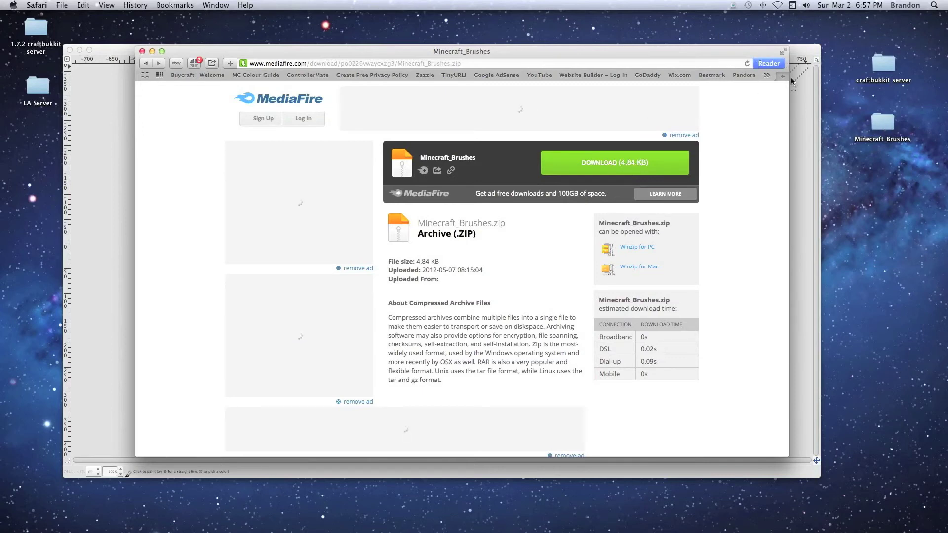
Open the Minecraft_Brushes folder and move Server-Icon.png out of it onto the desktop
left_click(882, 126)
double_click(882, 125)
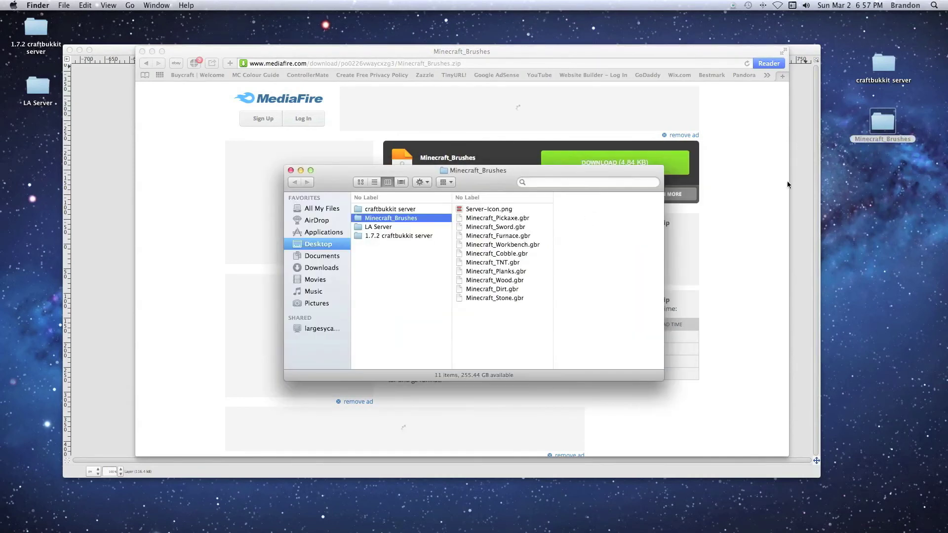
left_click_drag(473, 211, 883, 237)
Select and copy all ten .gbr brush files, then switch to the Applications folder
left_click_drag(509, 311, 479, 200)
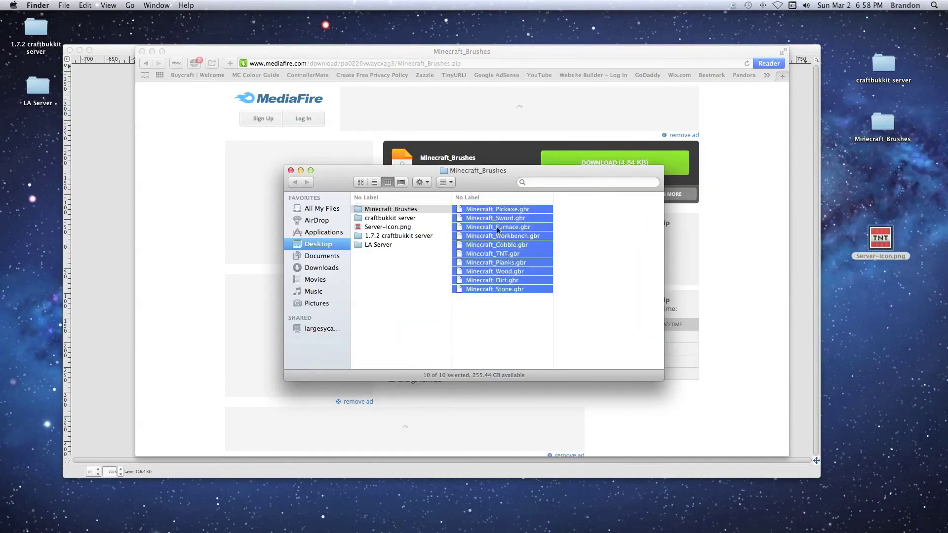
left_click(502, 312)
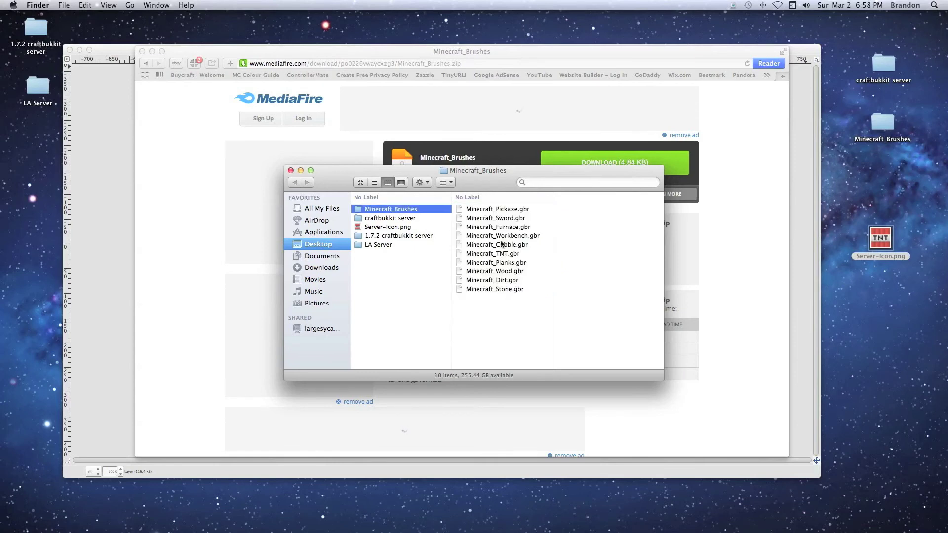
left_click_drag(494, 306, 471, 210)
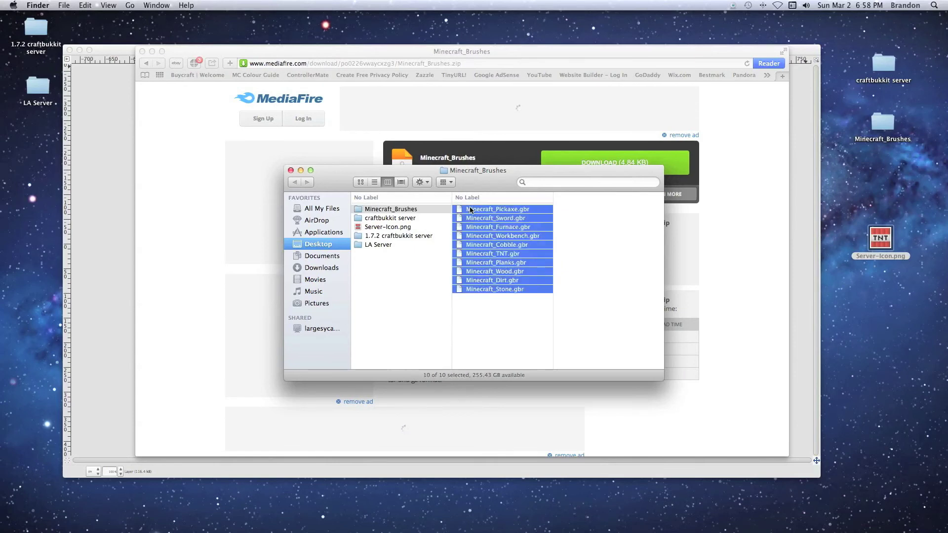
right_click(478, 211)
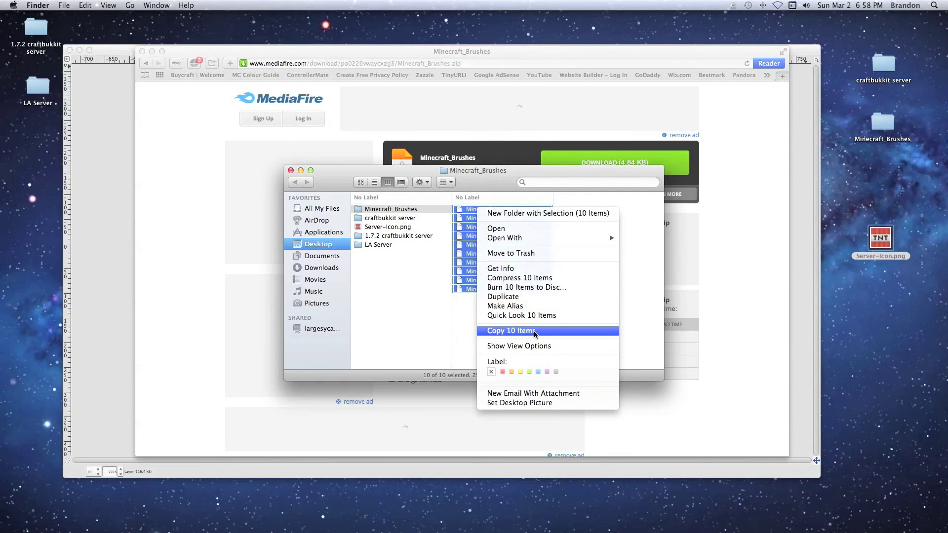
left_click(483, 332)
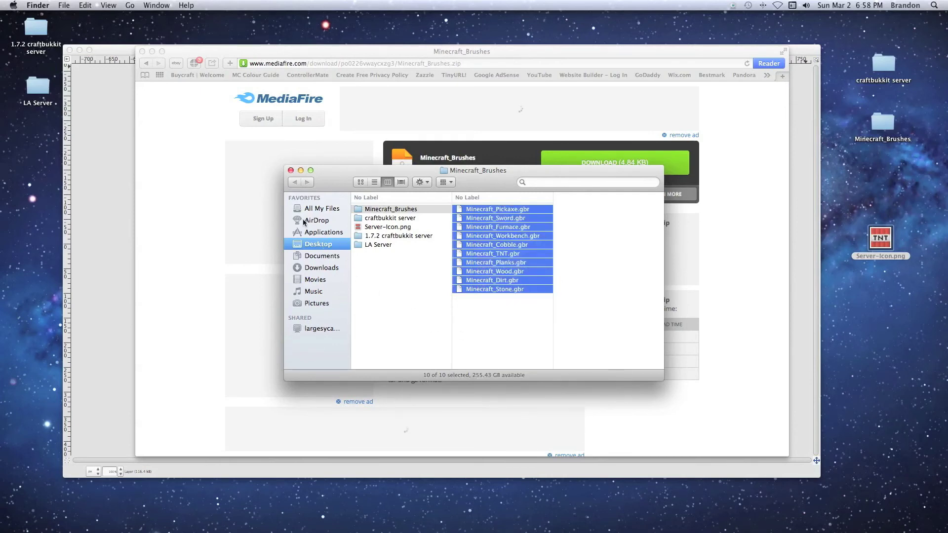
left_click(320, 233)
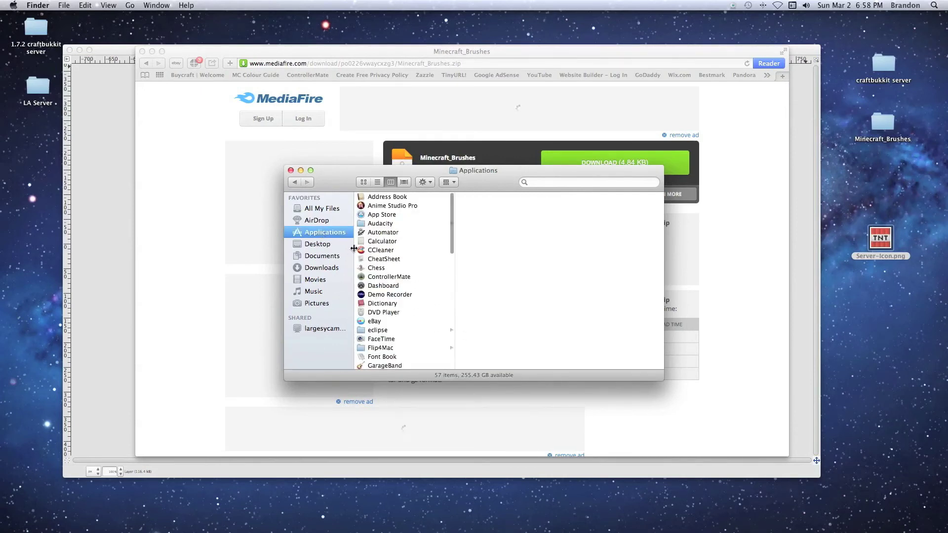
Close the MediaFire page and show the package contents of the GIMP application
left_click(148, 54)
left_click(142, 51)
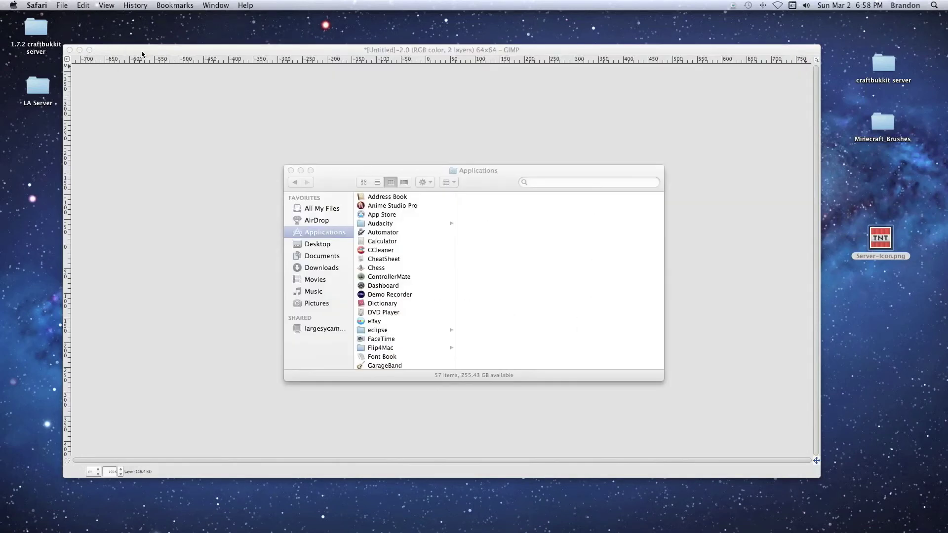
left_click(344, 175)
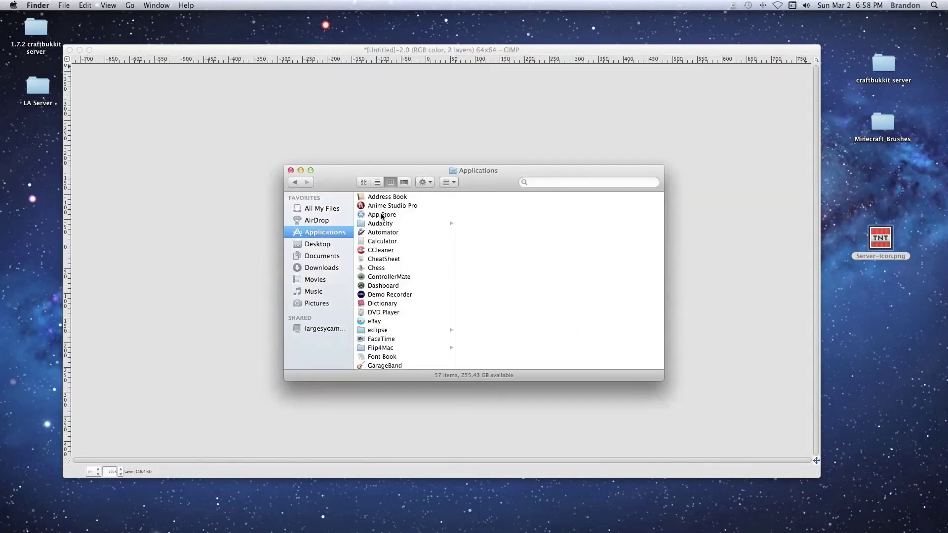
scroll(403, 287, "down", 5)
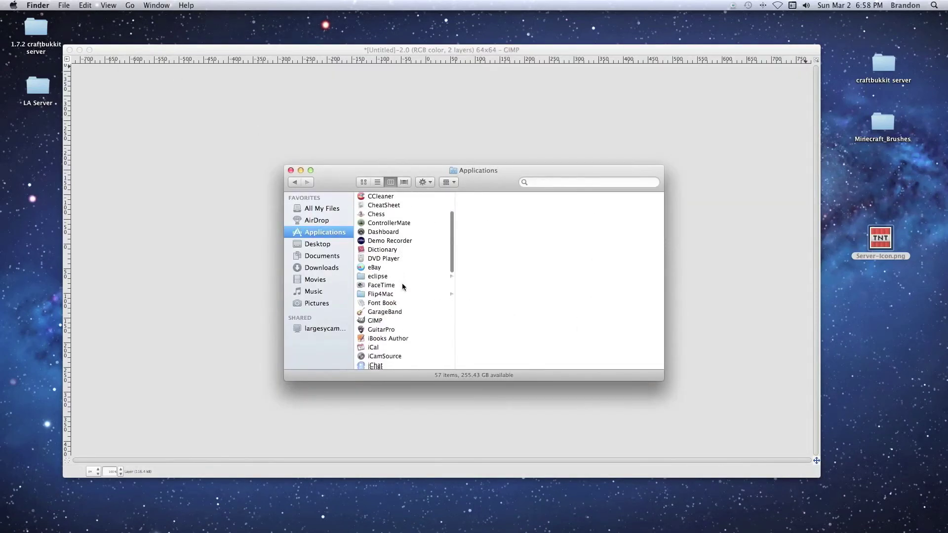
right_click(379, 320)
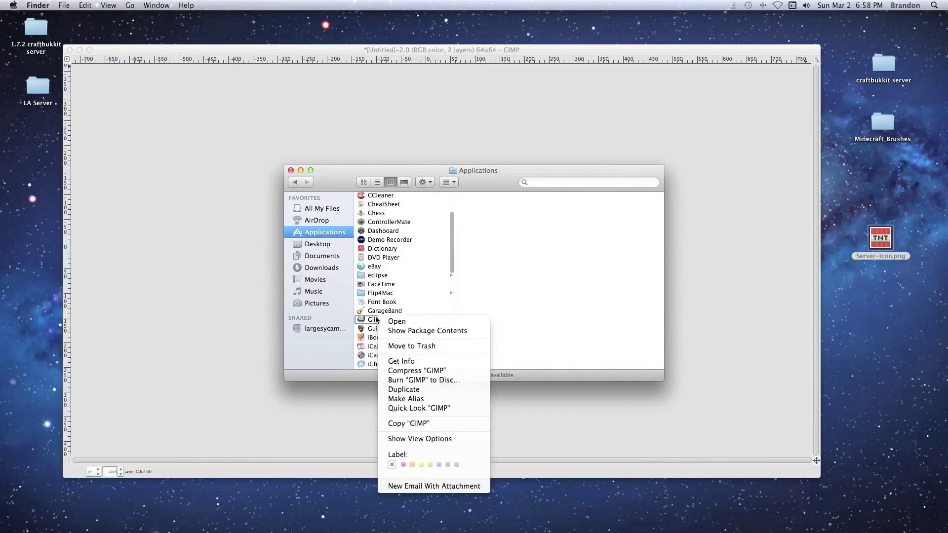
left_click(412, 331)
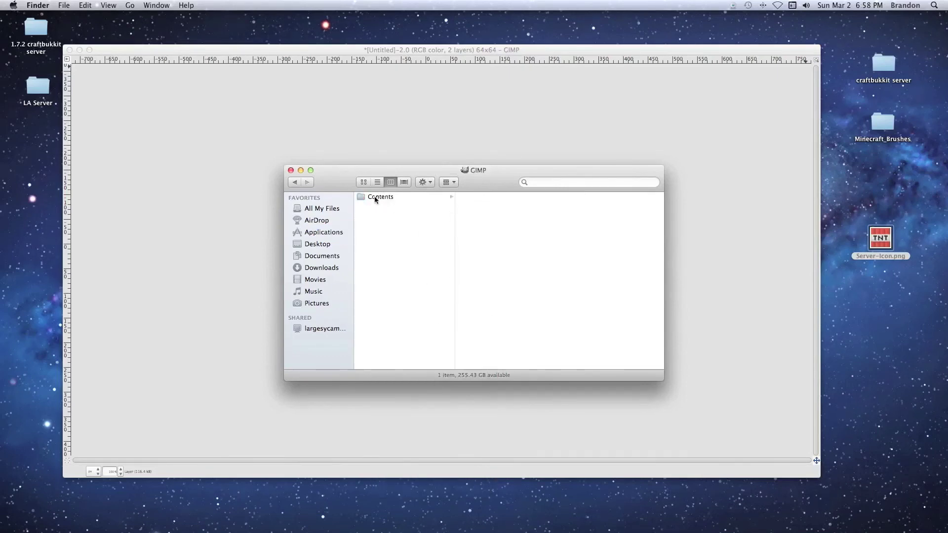
Paste the ten brush files into Contents/Resources/share/gimp/2.0/brushes
left_click(375, 197)
left_click(484, 224)
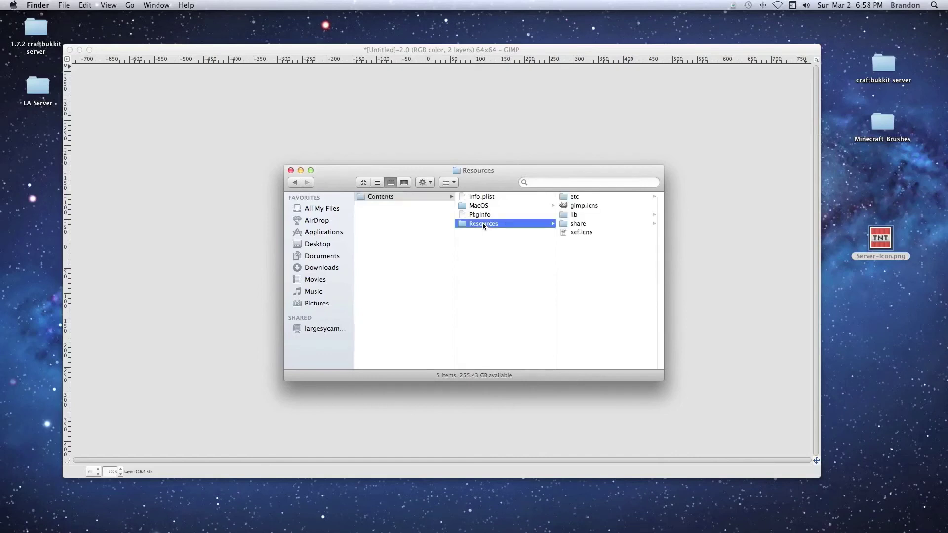
left_click(575, 224)
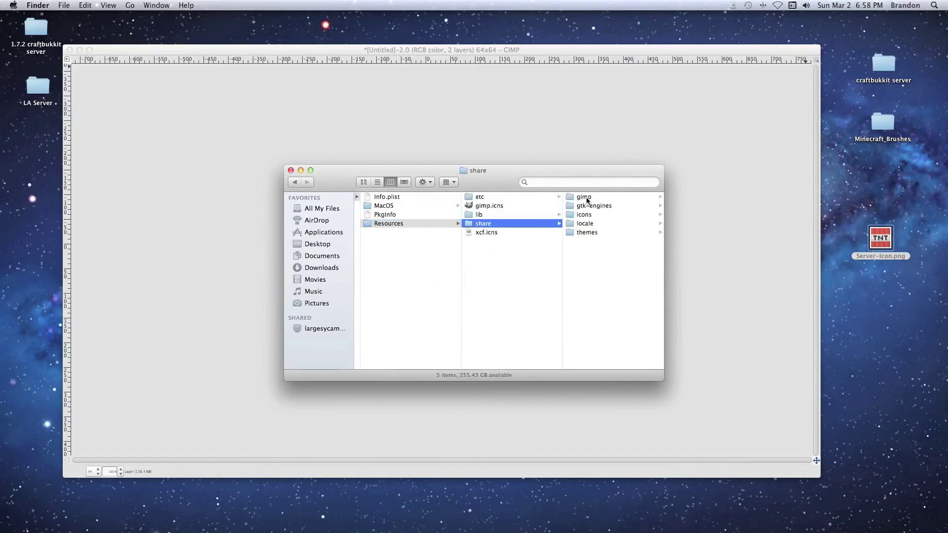
left_click(584, 197)
left_click(578, 197)
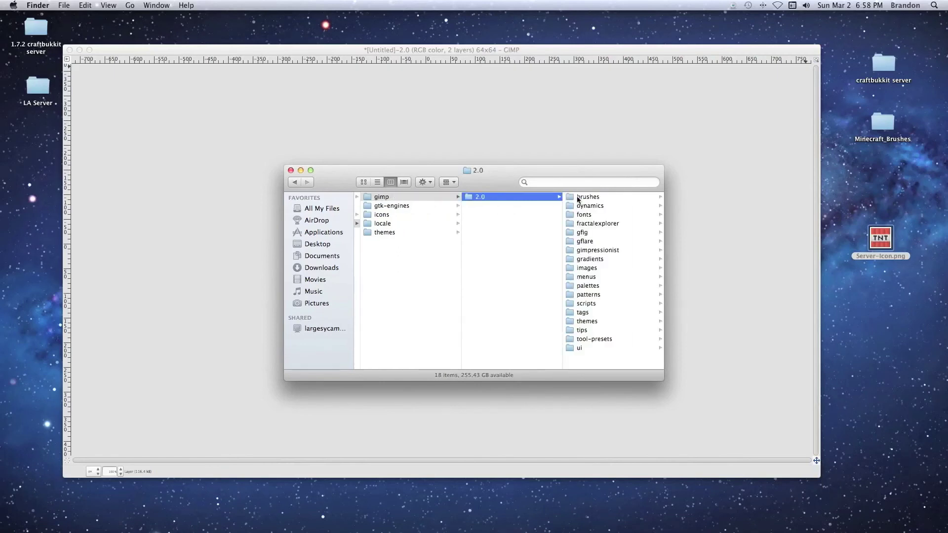
left_click(585, 197)
scroll(602, 271, "down", 3)
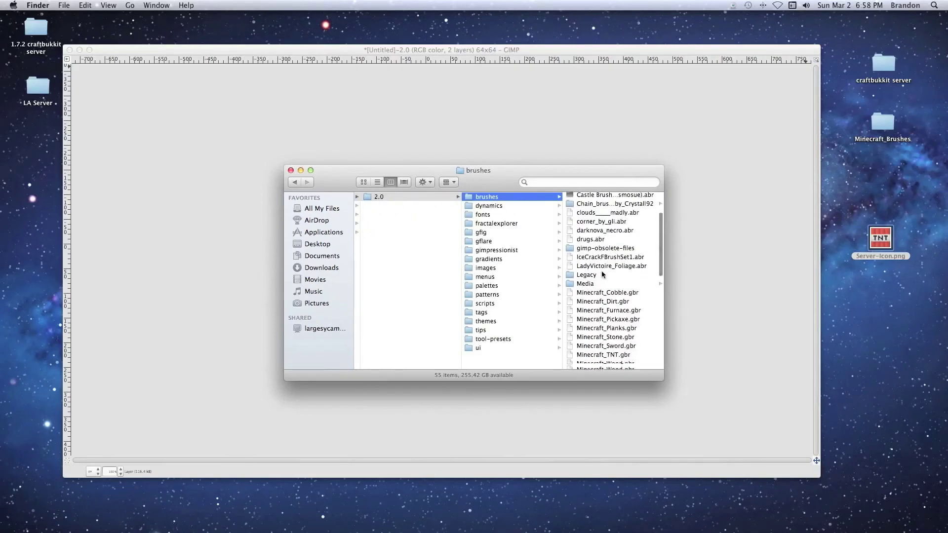
scroll(602, 274, "down", 3)
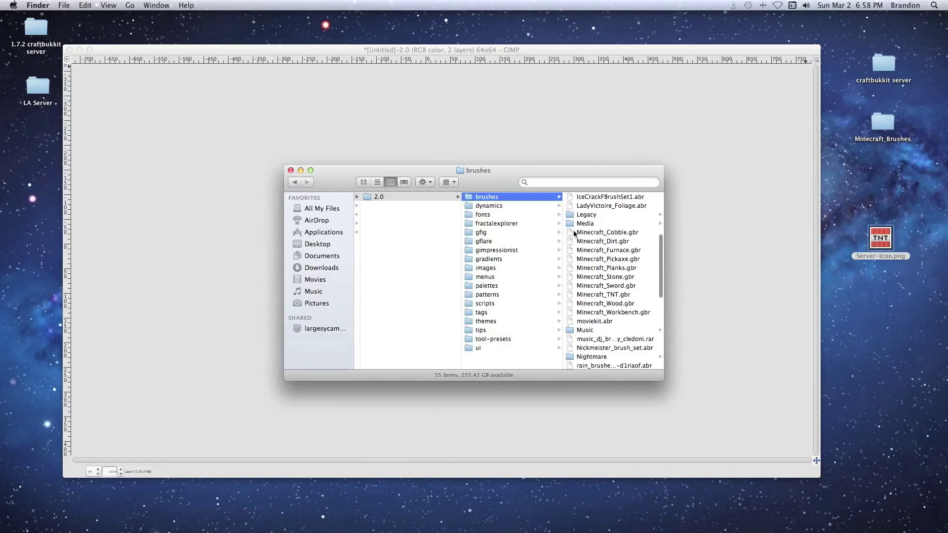
right_click(514, 200)
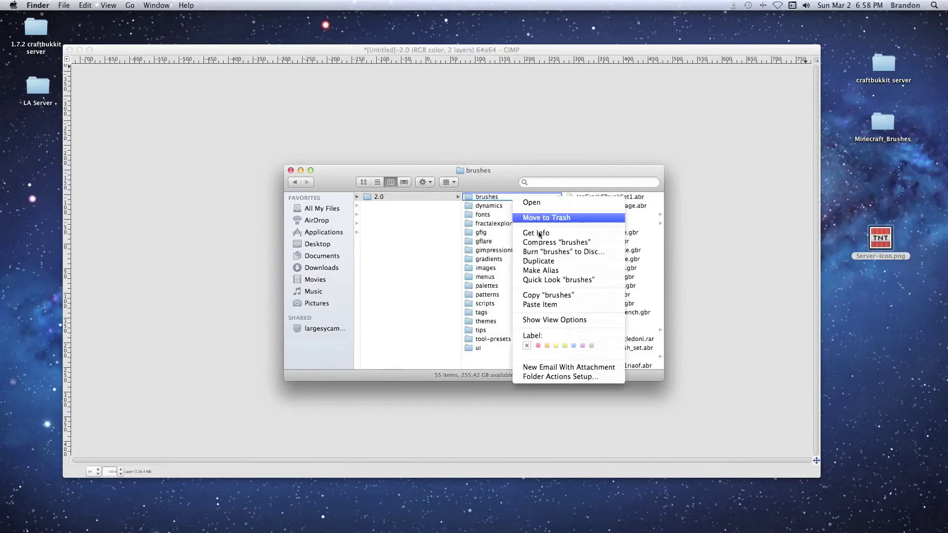
left_click(441, 238)
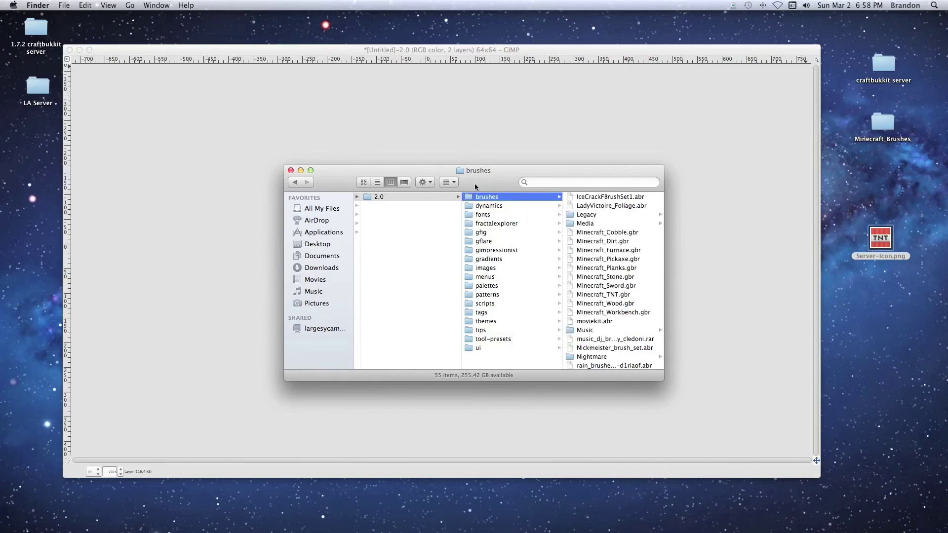
Close the brushes folder and run Refresh Brushes in GIMP's Brushes dock
left_click(291, 171)
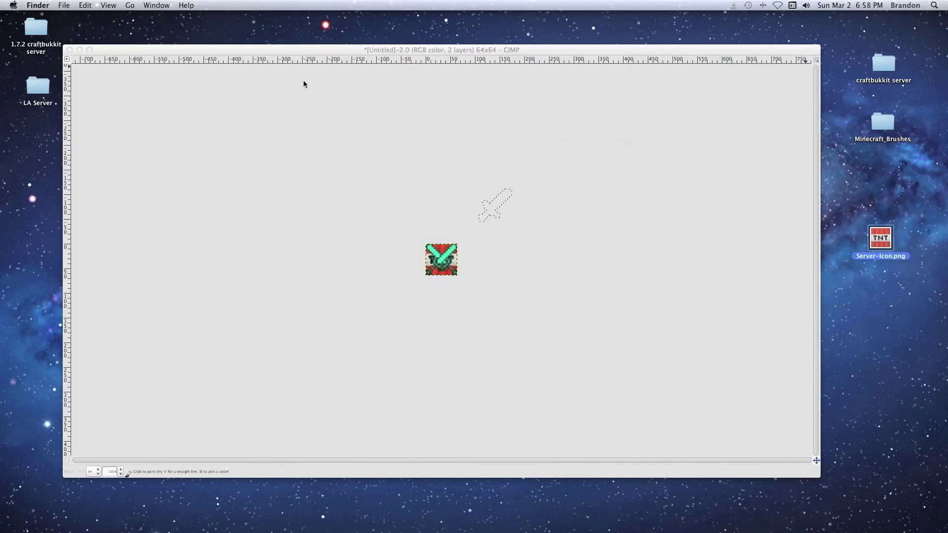
left_click(271, 54)
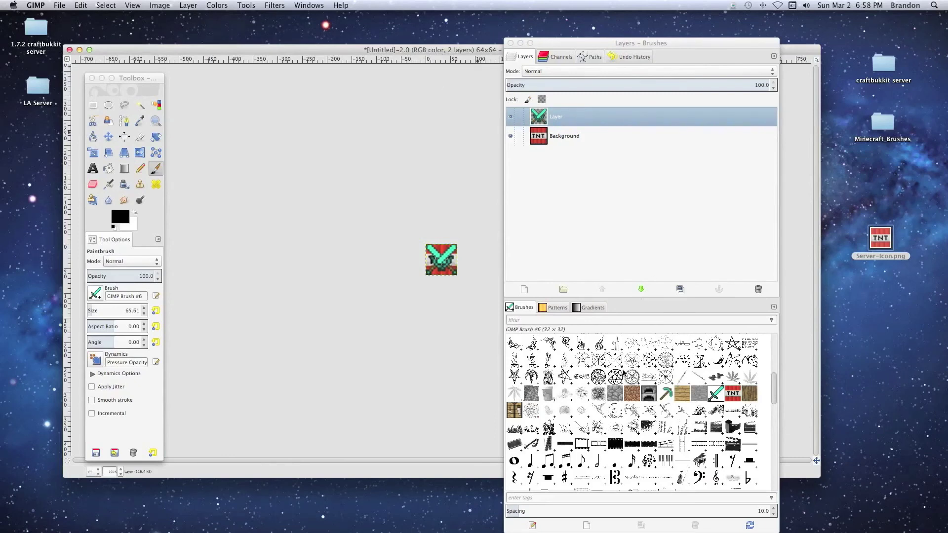
right_click(618, 358)
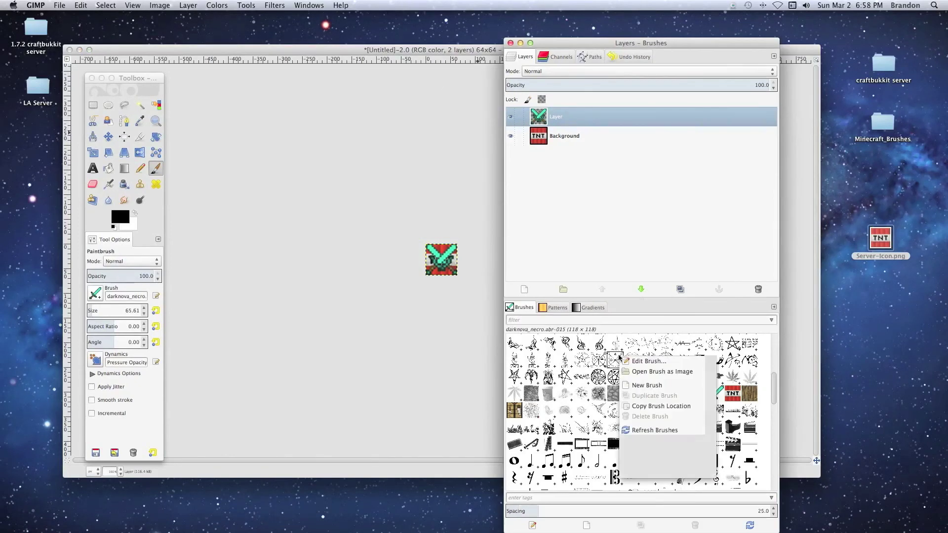
left_click(656, 431)
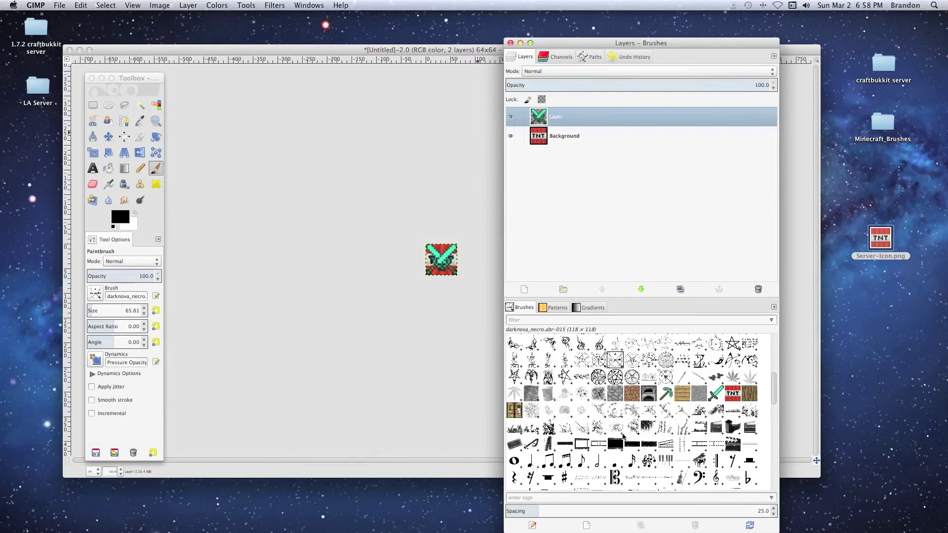
scroll(625, 395, "up", 6)
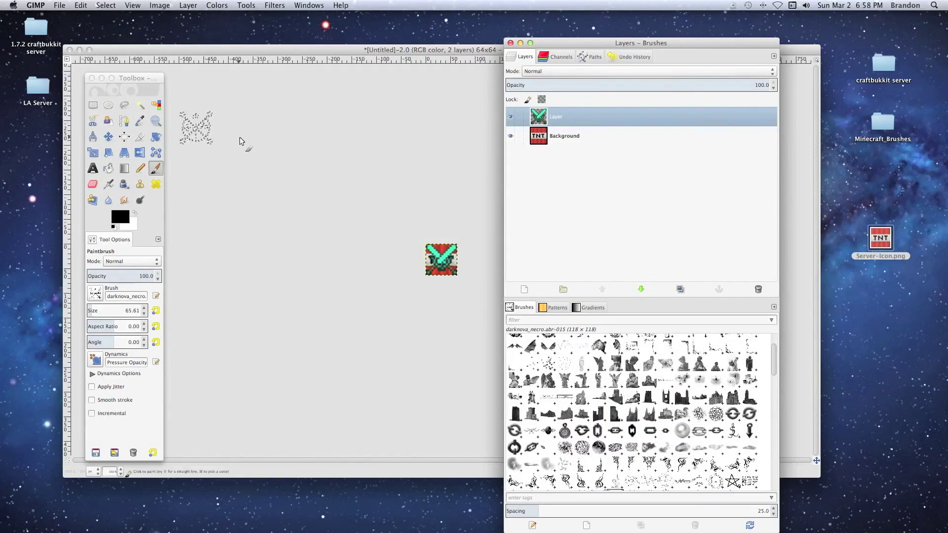
Quit GIMP, discarding the unsaved untitled image, and drag Server-Icon.png higher on the desktop
left_click(242, 56)
left_click(35, 5)
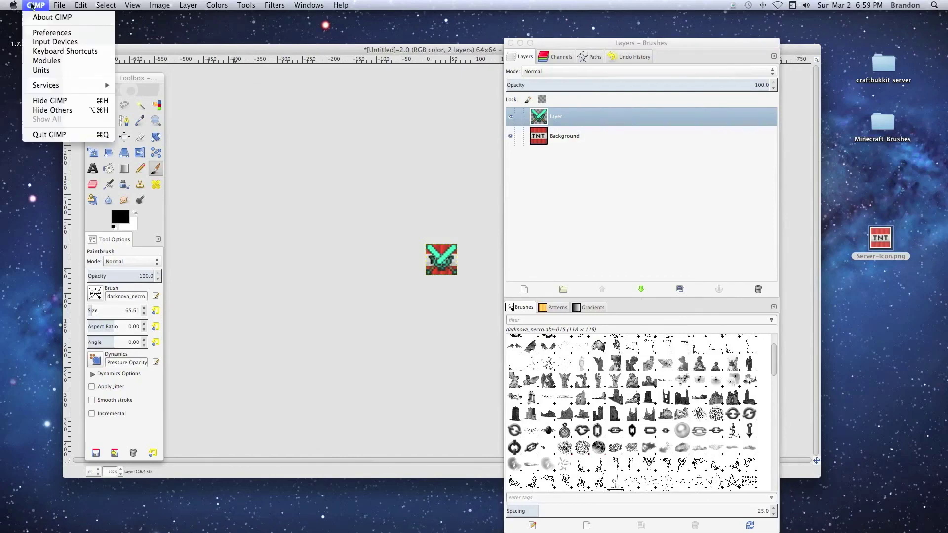
left_click(63, 133)
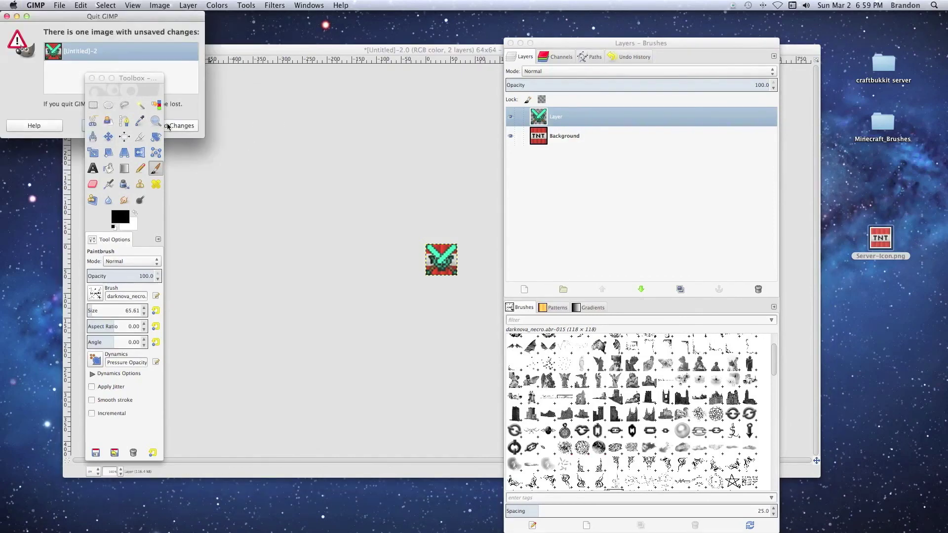
left_click_drag(131, 17, 334, 21)
left_click(372, 129)
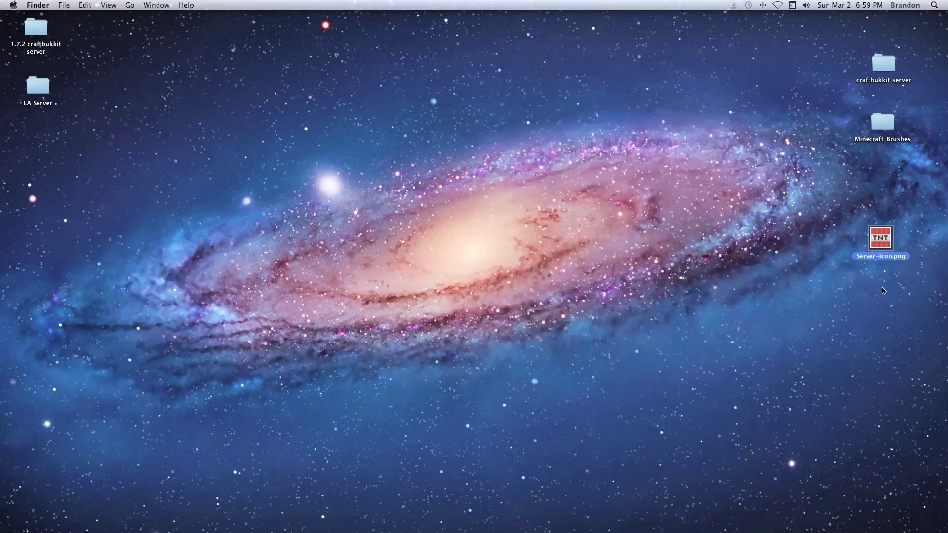
left_click_drag(881, 243, 886, 184)
Deselect Server-Icon.png, leaving it placed just below the Minecraft_Brushes folder
left_click(765, 315)
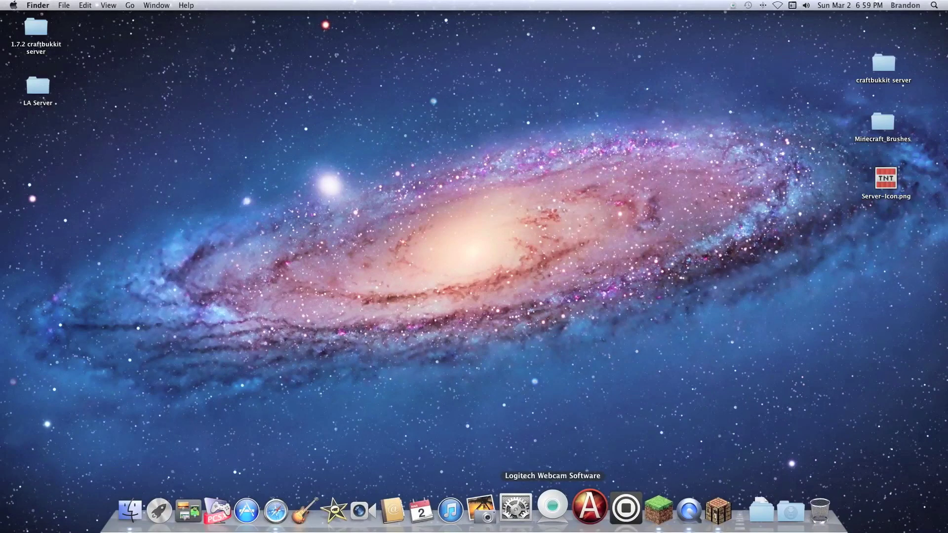